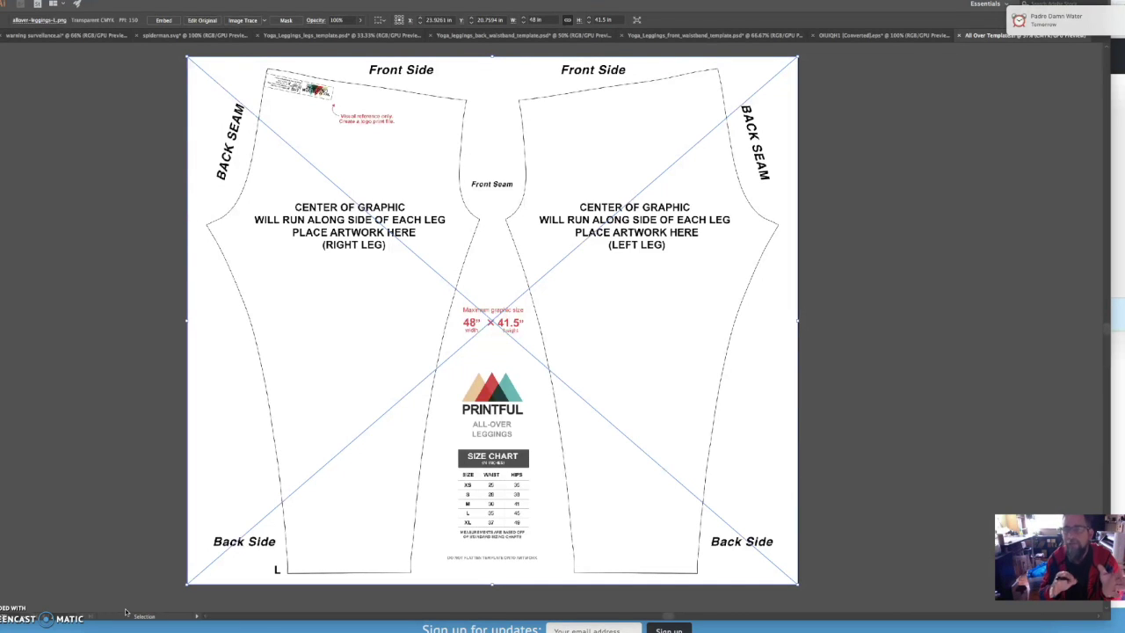
- Restore the hidden panels, pan the canvas, and dock the Layers and formatting panels at the left edge
{"action": "key", "text": "Tab"}
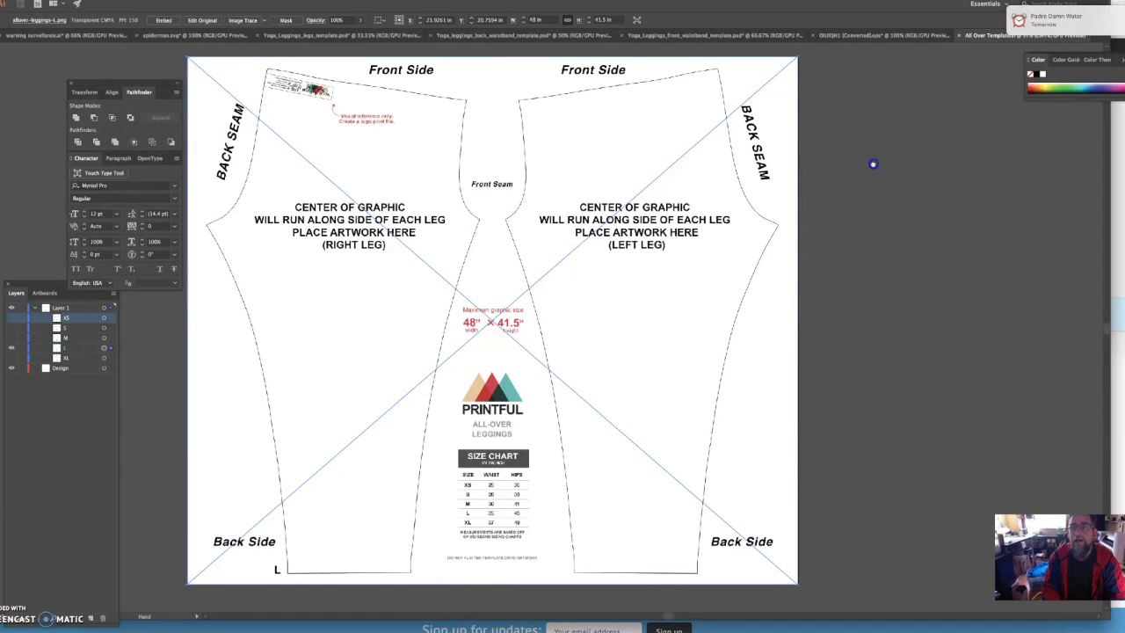
{"action": "scroll", "coordinate": [879, 165], "scroll_direction": "left", "scroll_amount": 2}
{"action": "scroll", "coordinate": [888, 162], "scroll_direction": "left", "scroll_amount": 2}
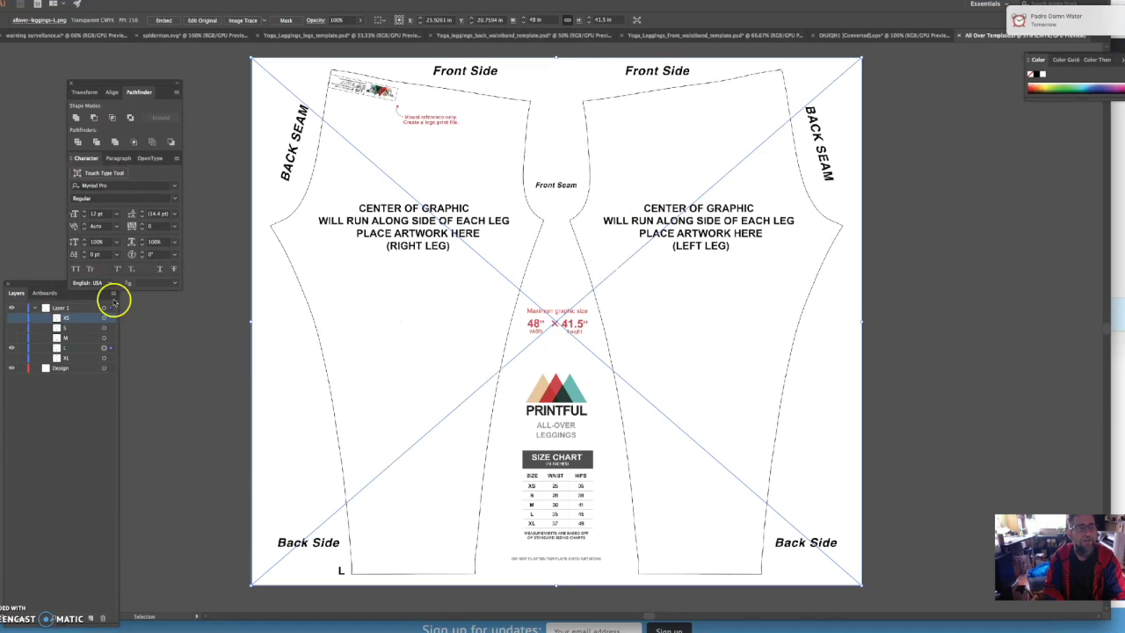
{"action": "mouse_move", "coordinate": [39, 294]}
{"action": "left_mouse_down"}
{"action": "mouse_move", "coordinate": [108, 402]}
{"action": "mouse_move", "coordinate": [26, 314]}
{"action": "mouse_move", "coordinate": [38, 277]}
{"action": "left_mouse_up"}
{"action": "left_click_drag", "start_coordinate": [112, 82], "coordinate": [44, 63]}
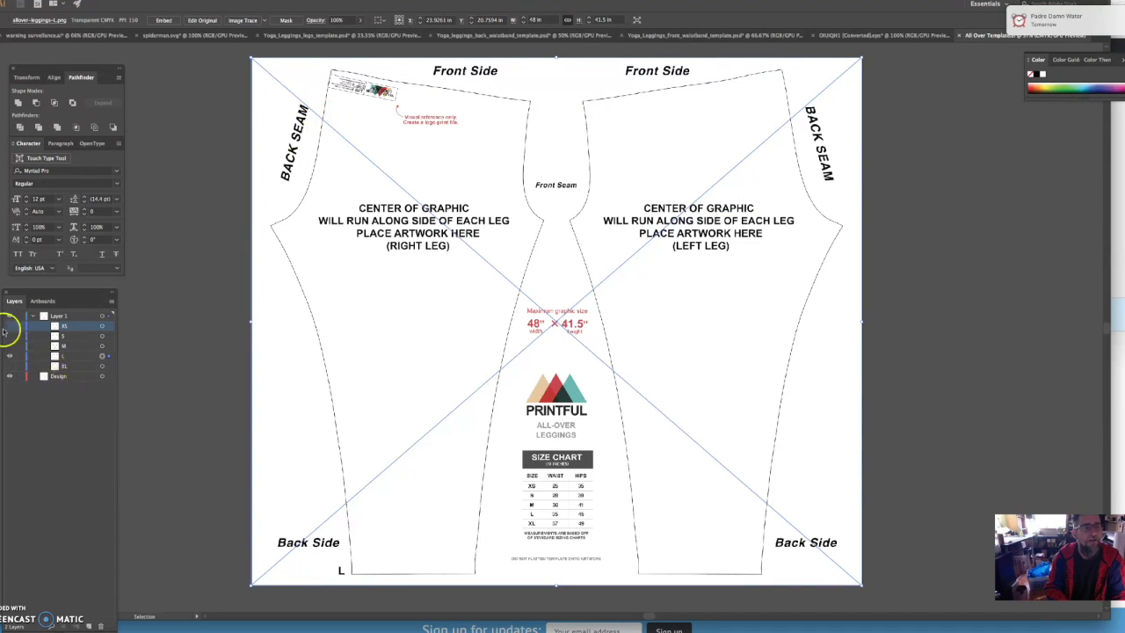
{"action": "left_click", "coordinate": [10, 316]}
{"action": "left_click", "coordinate": [301, 253]}
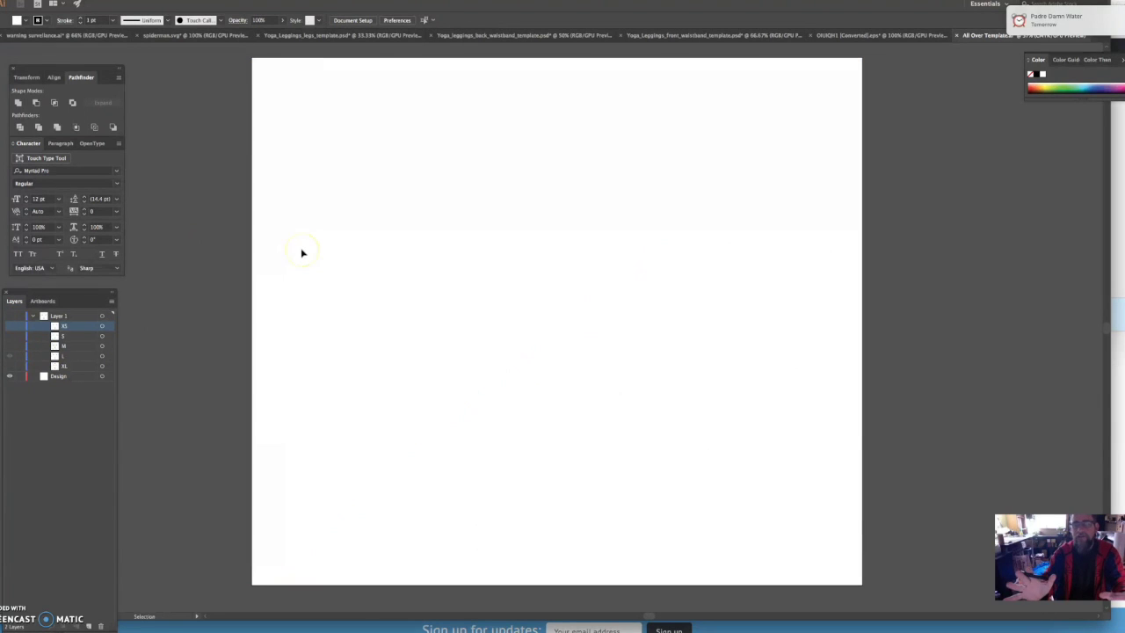
{"action": "left_click", "coordinate": [873, 36]}
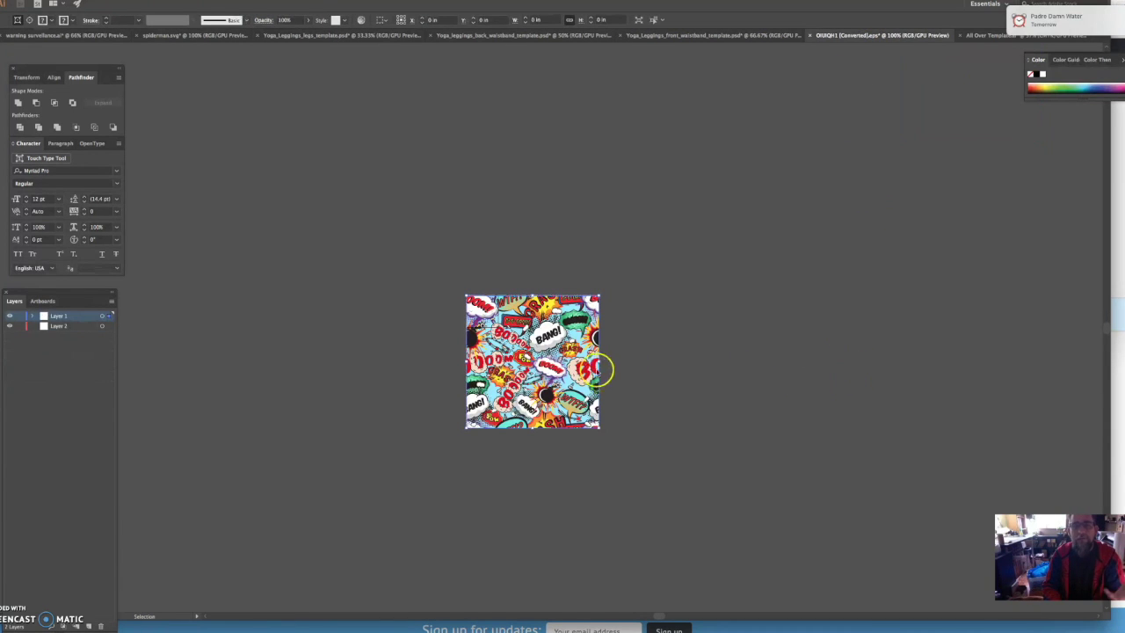
{"action": "left_click", "coordinate": [571, 365]}
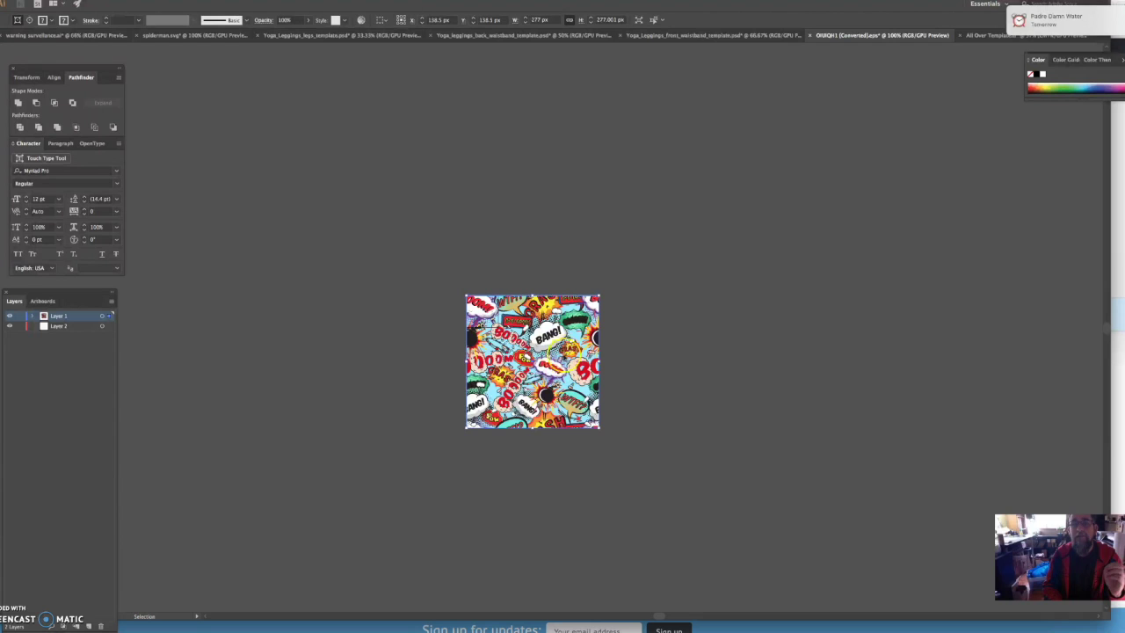
{"action": "left_click_drag", "start_coordinate": [546, 341], "coordinate": [512, 367]}
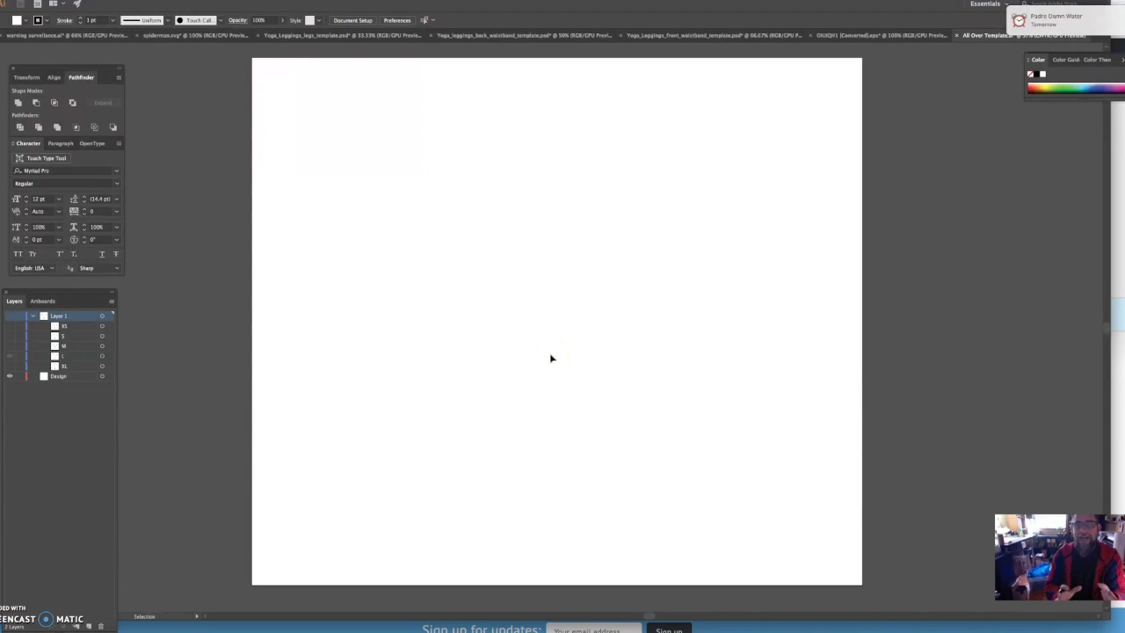
{"action": "left_click", "coordinate": [393, 289]}
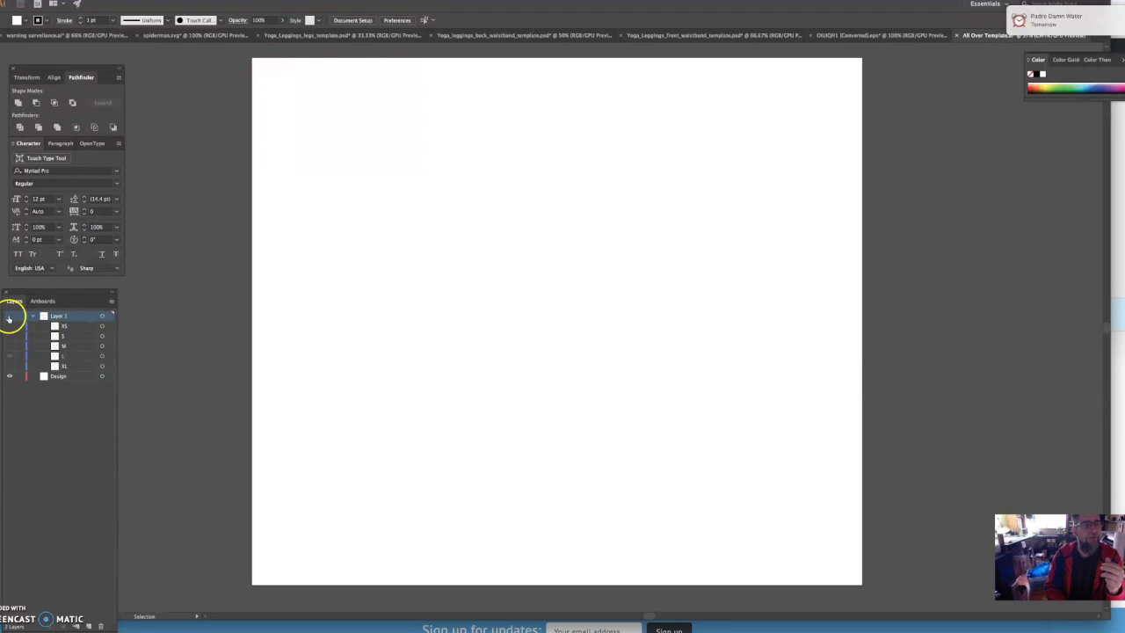
{"action": "left_click", "coordinate": [10, 317]}
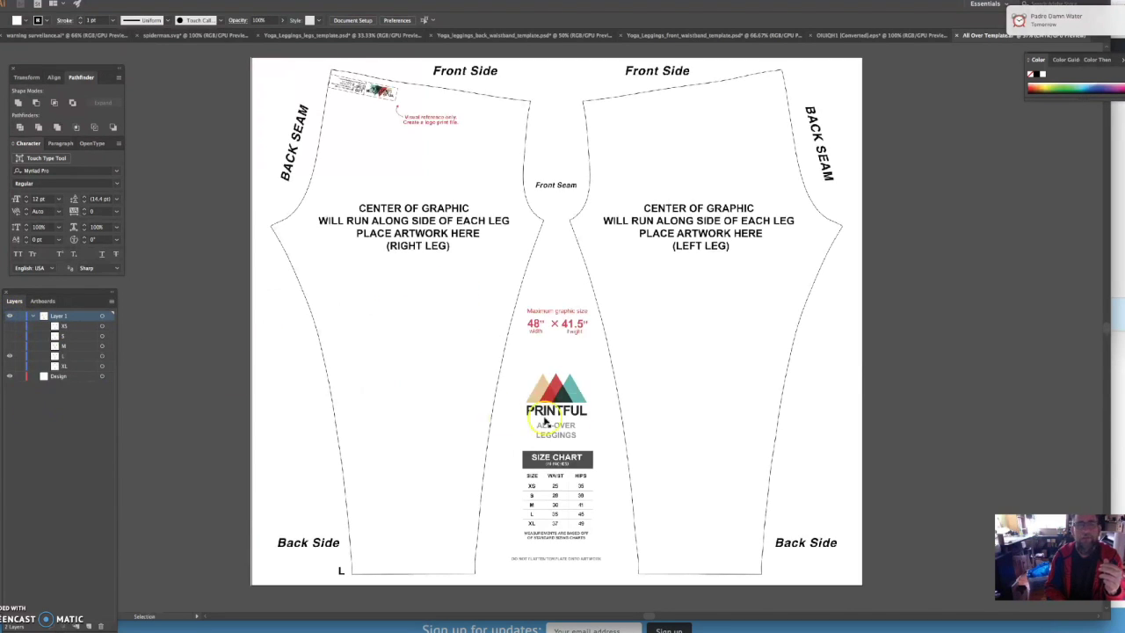
{"action": "left_click", "coordinate": [84, 376]}
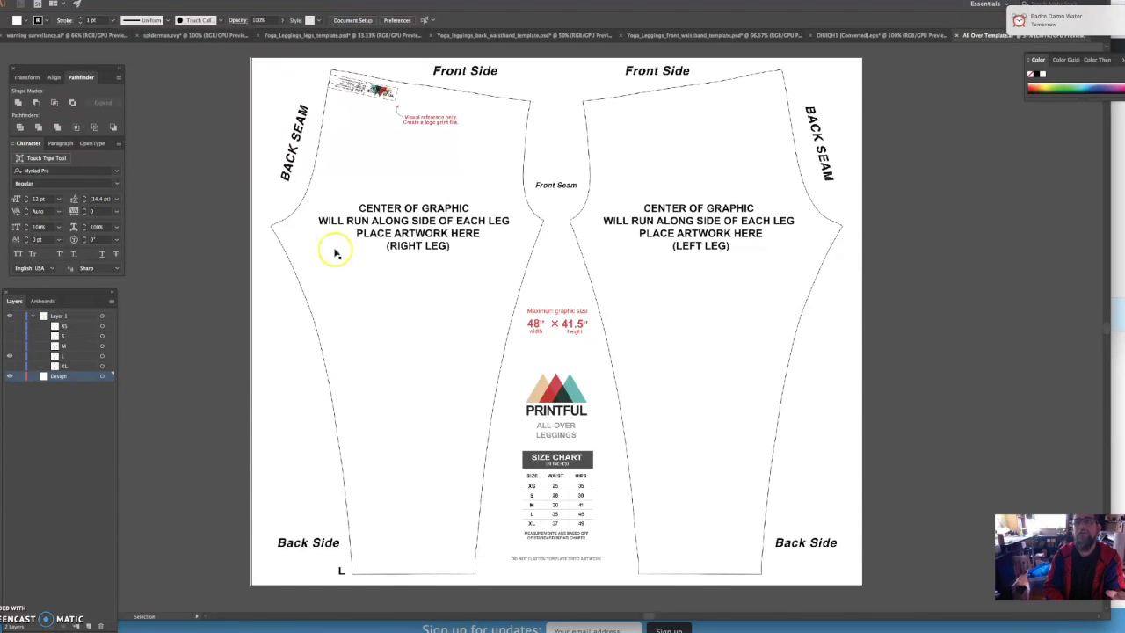
- Bring the comic pattern from the EPS document into the All Over Template document, onto the right leg
{"action": "left_click", "coordinate": [864, 36]}
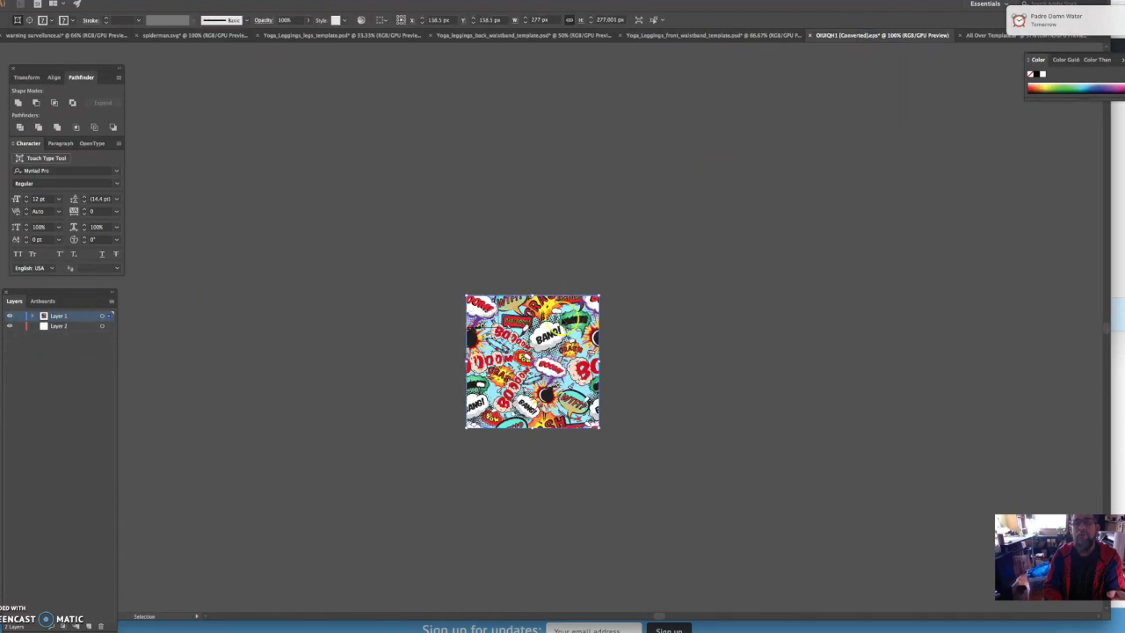
{"action": "left_click_drag", "start_coordinate": [555, 321], "coordinate": [980, 46]}
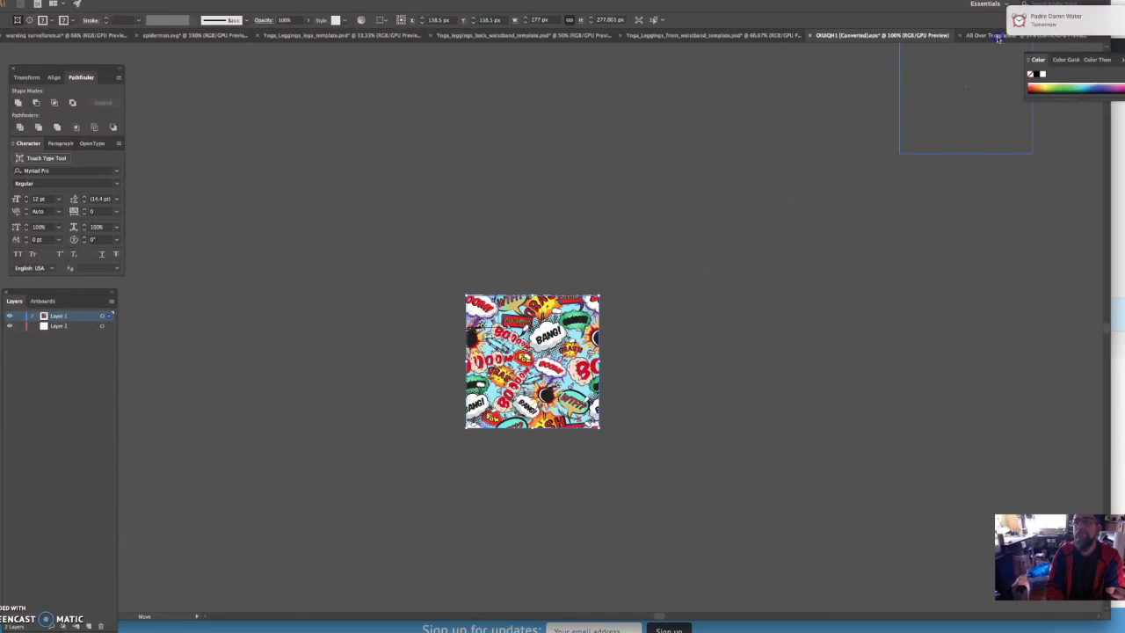
{"action": "left_click", "coordinate": [997, 36]}
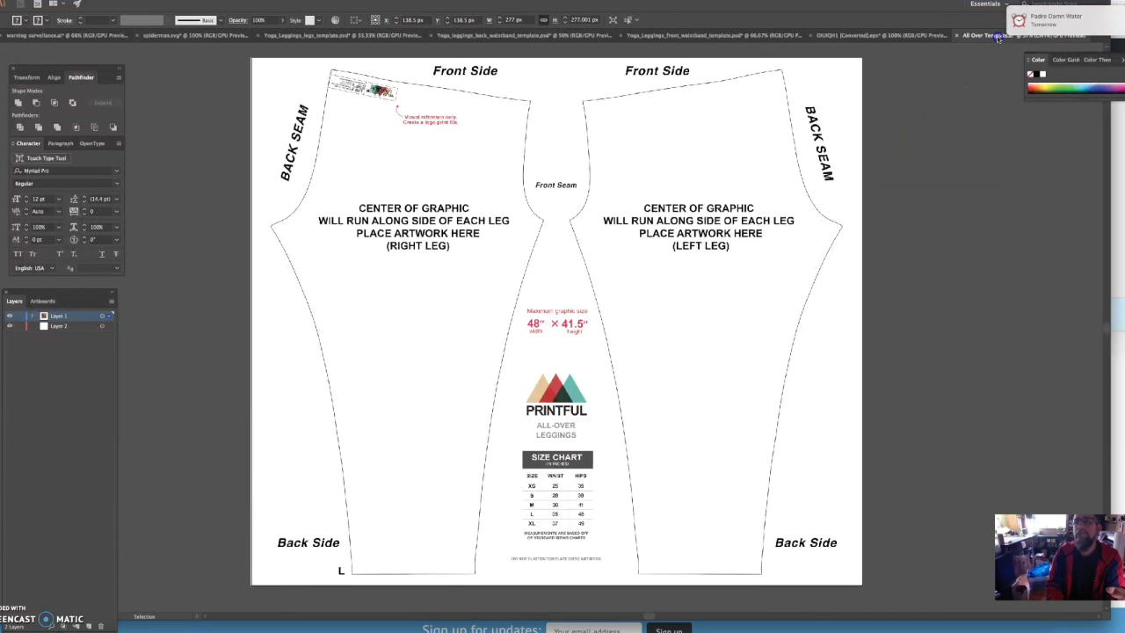
{"action": "left_click", "coordinate": [463, 385]}
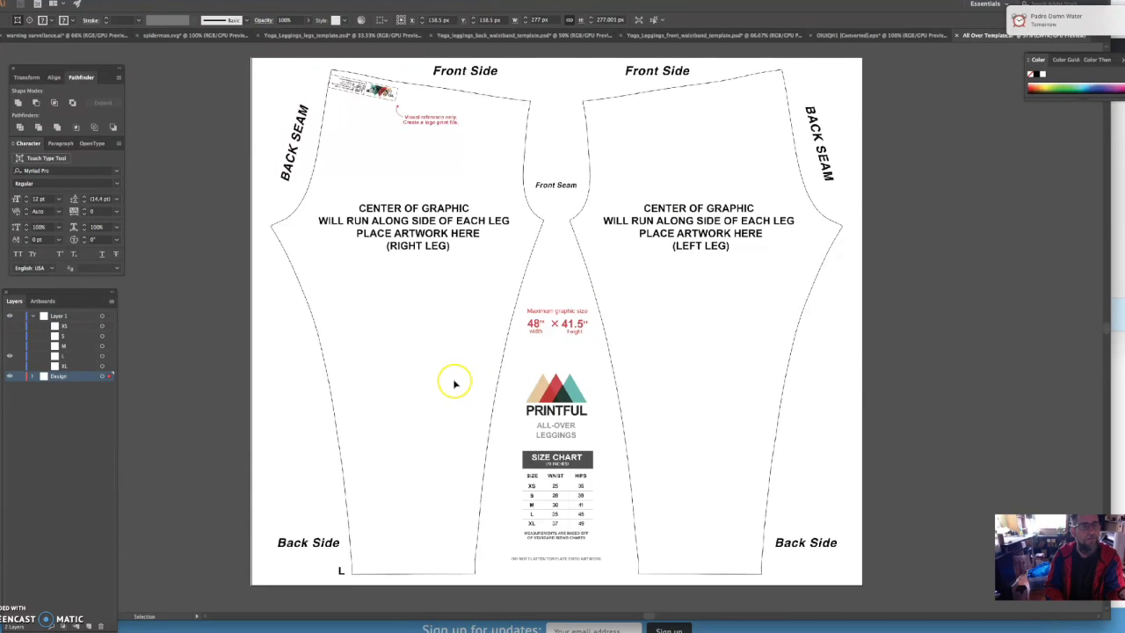
{"action": "left_click", "coordinate": [454, 383]}
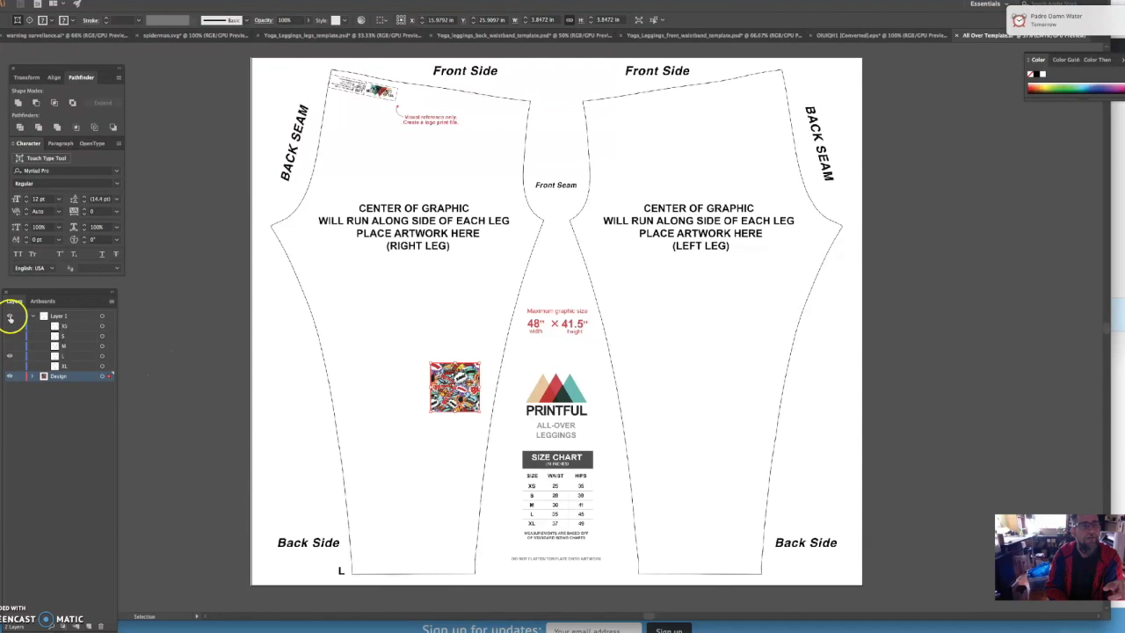
- Hide the Layer 1 template and move the comic tile to the artboard's top-left corner
{"action": "left_click", "coordinate": [9, 317]}
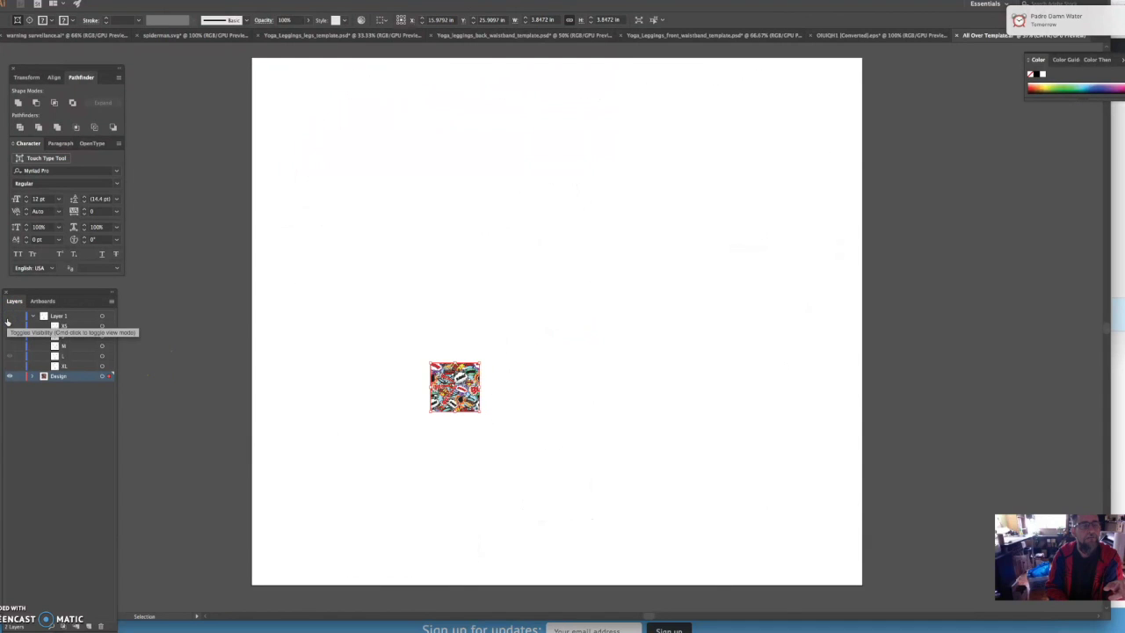
{"action": "left_click", "coordinate": [395, 389]}
{"action": "left_click", "coordinate": [475, 402]}
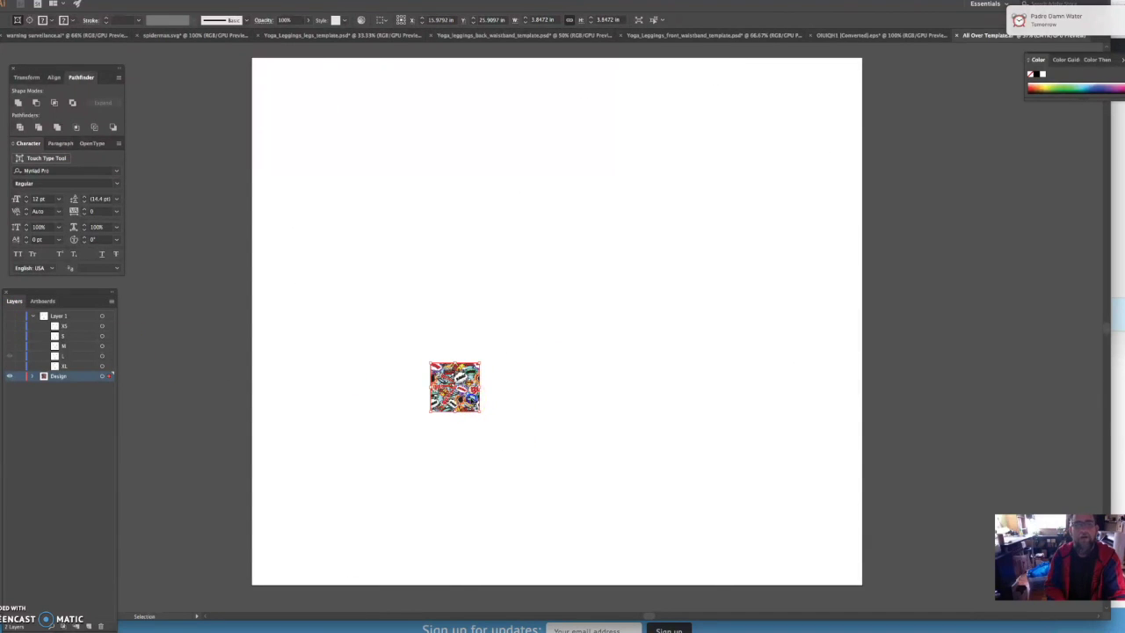
{"action": "left_click_drag", "start_coordinate": [446, 362], "coordinate": [296, 86]}
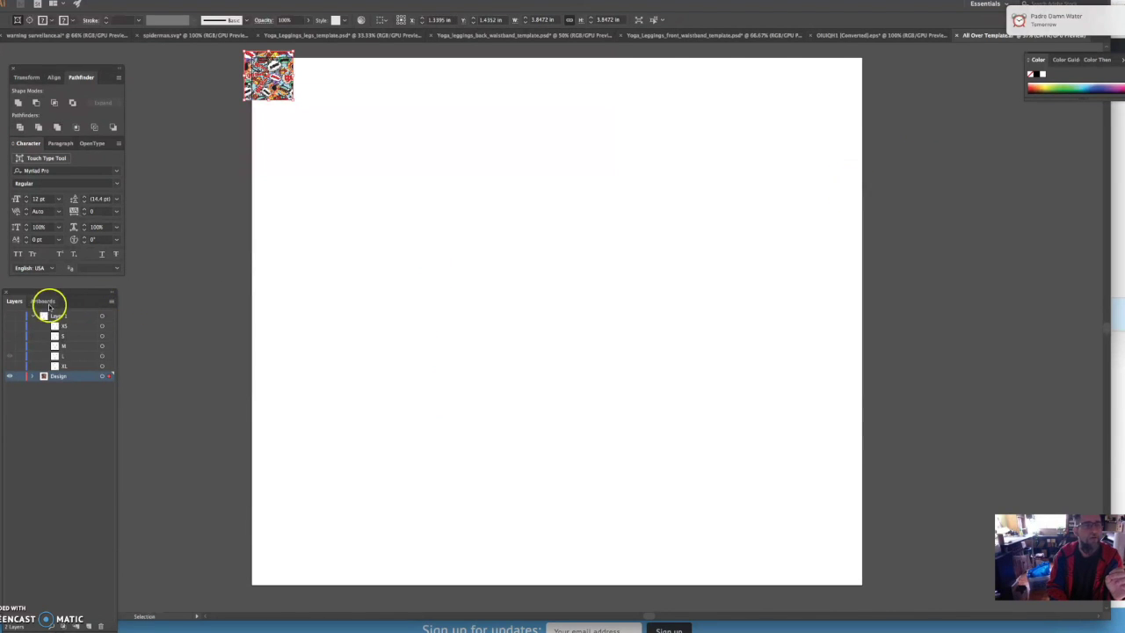
- Confirm in Artboard Options that Artboard 1 is 48 × 41.5 in, then switch to Safari
{"action": "left_click", "coordinate": [44, 301]}
{"action": "left_click", "coordinate": [99, 316]}
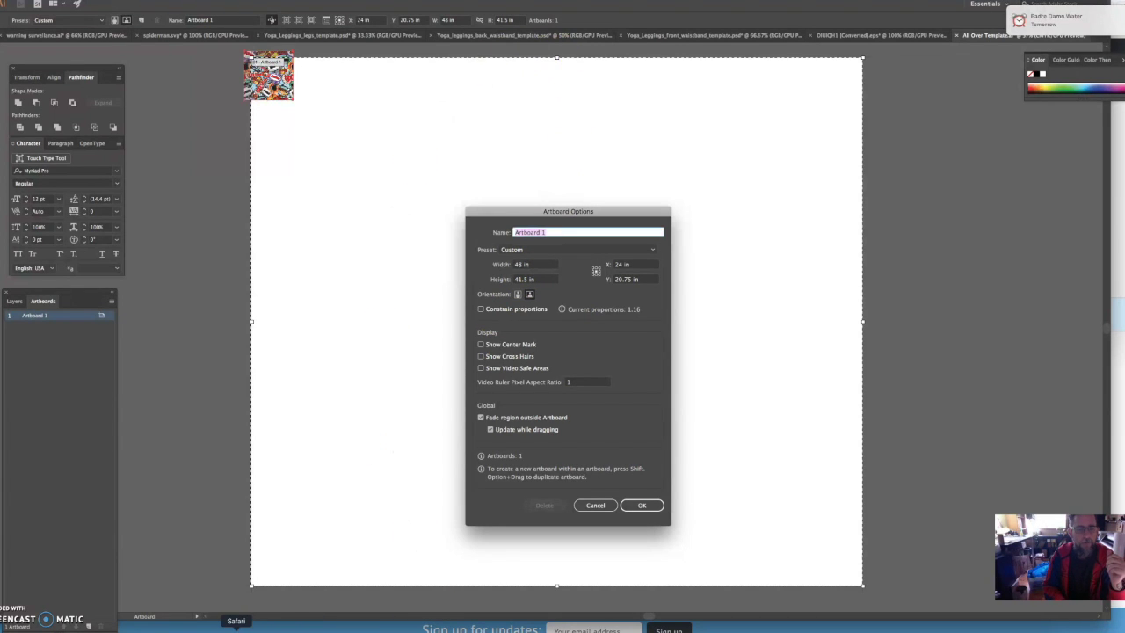
{"action": "left_click", "coordinate": [235, 629]}
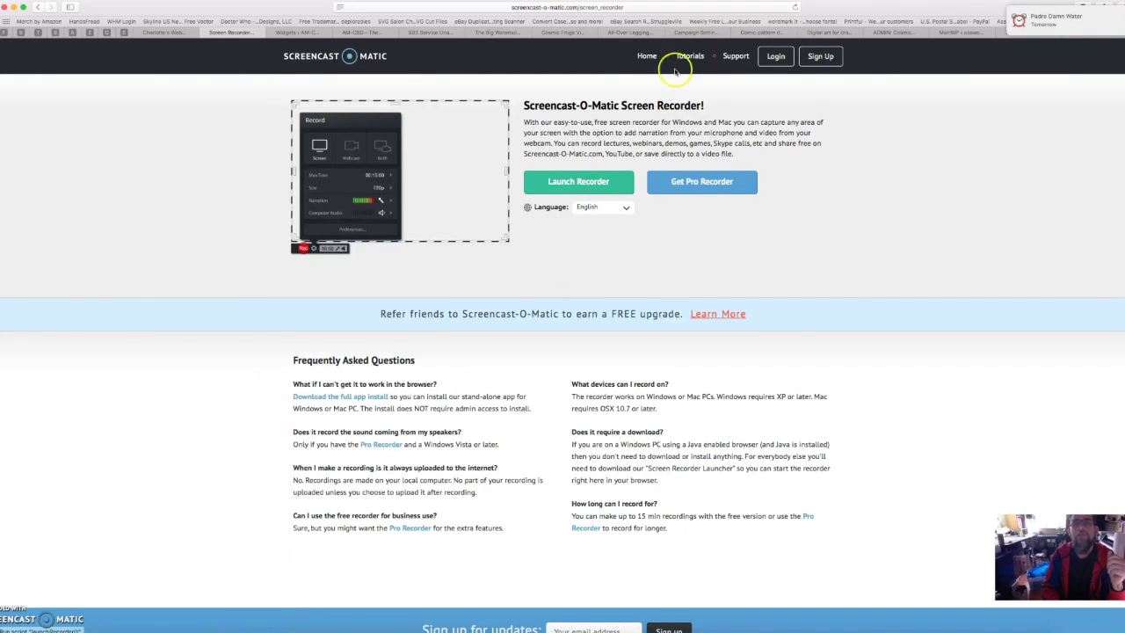
- Read Printful's All-Over Leggings guidelines confirming a 48" × 41.5" file, then return to Illustrator
{"action": "left_click", "coordinate": [633, 33]}
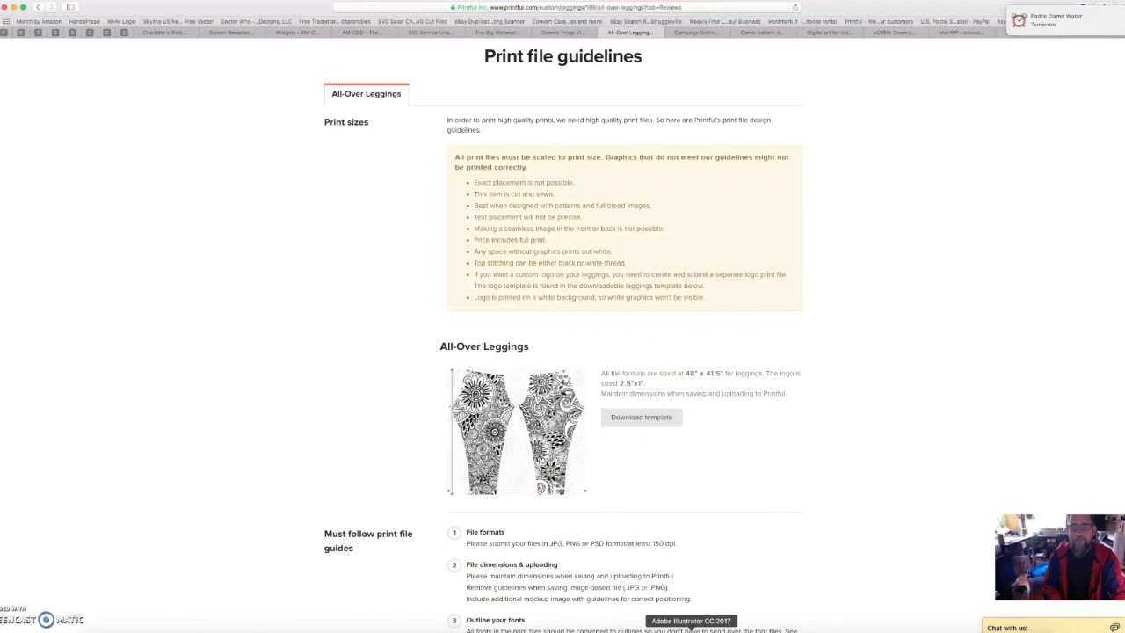
{"action": "left_click", "coordinate": [675, 623]}
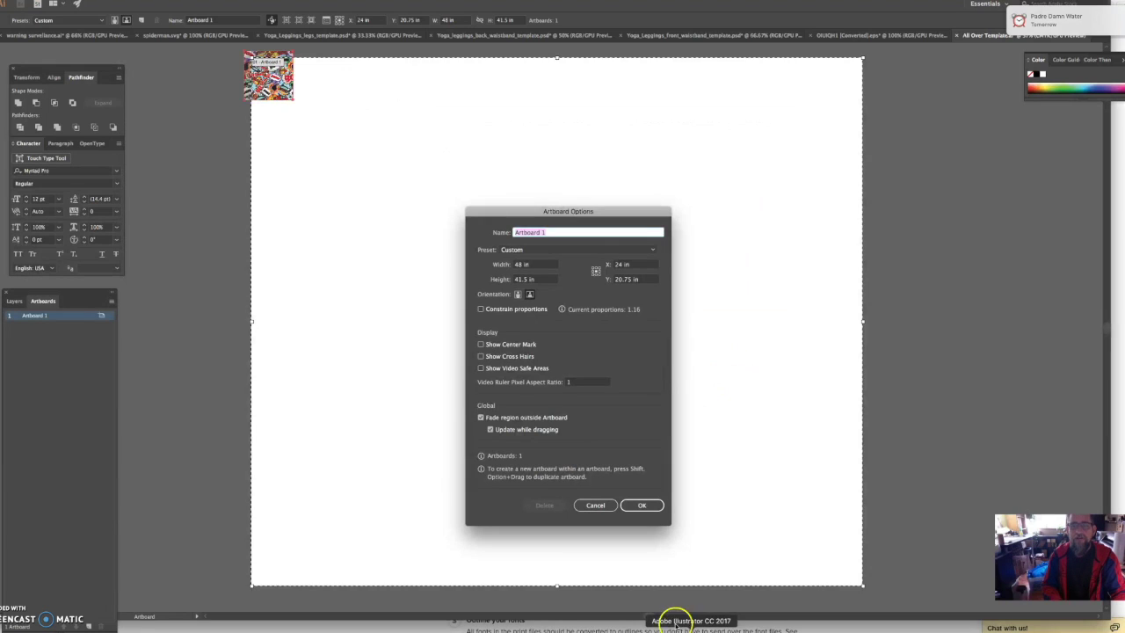
- Cancel Artboard Options unchanged and scale the comic tile to about 13.94 in square from the top-left
{"action": "left_click", "coordinate": [642, 507]}
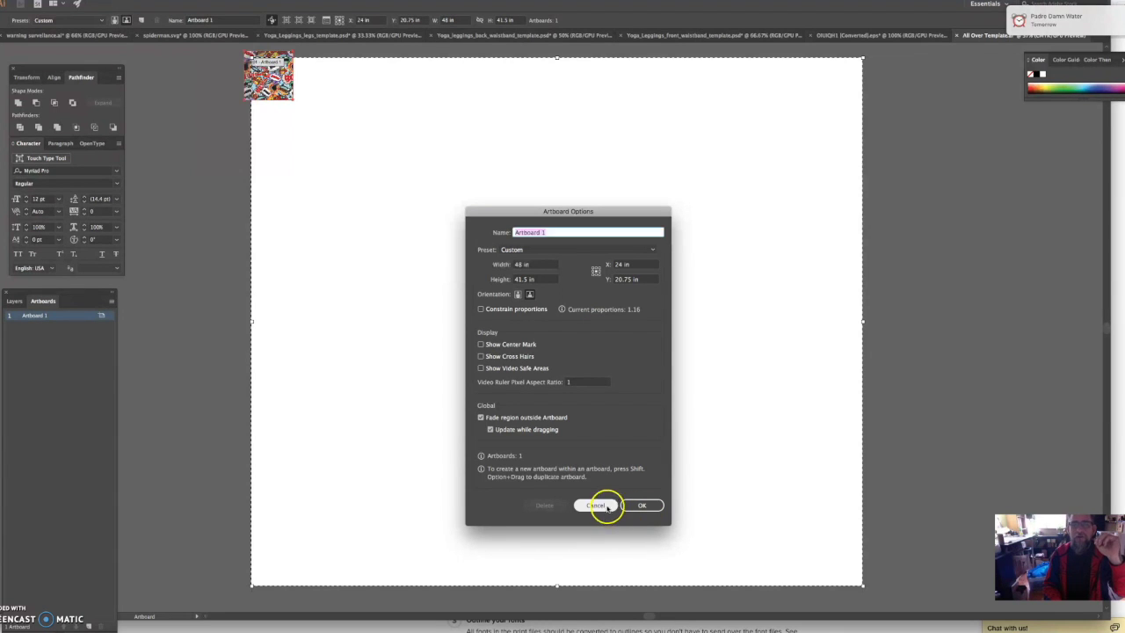
{"action": "left_click", "coordinate": [606, 507]}
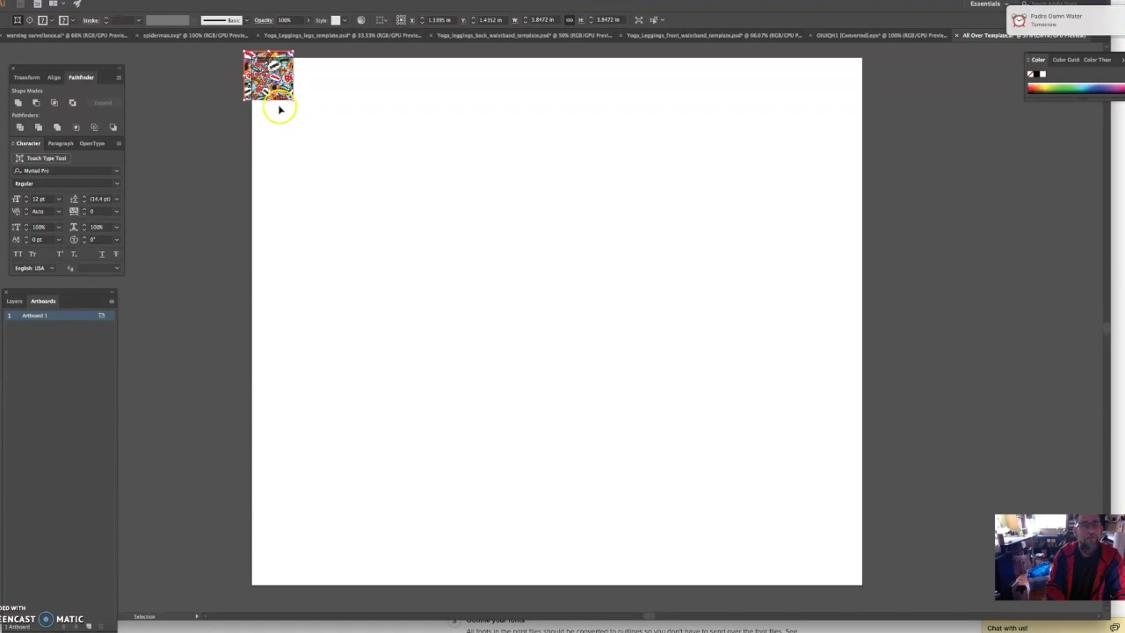
{"action": "left_click_drag", "start_coordinate": [305, 107], "coordinate": [453, 229]}
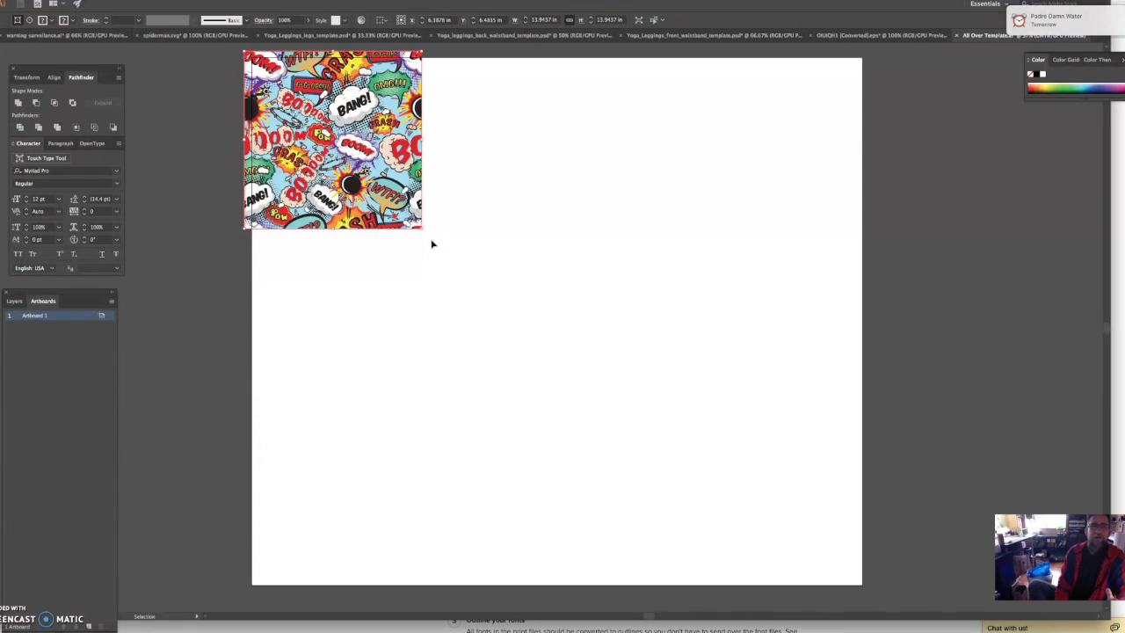
- Show the template and enlarge the comic tile to about 16.12 in square against the right leg
{"action": "left_click", "coordinate": [15, 301]}
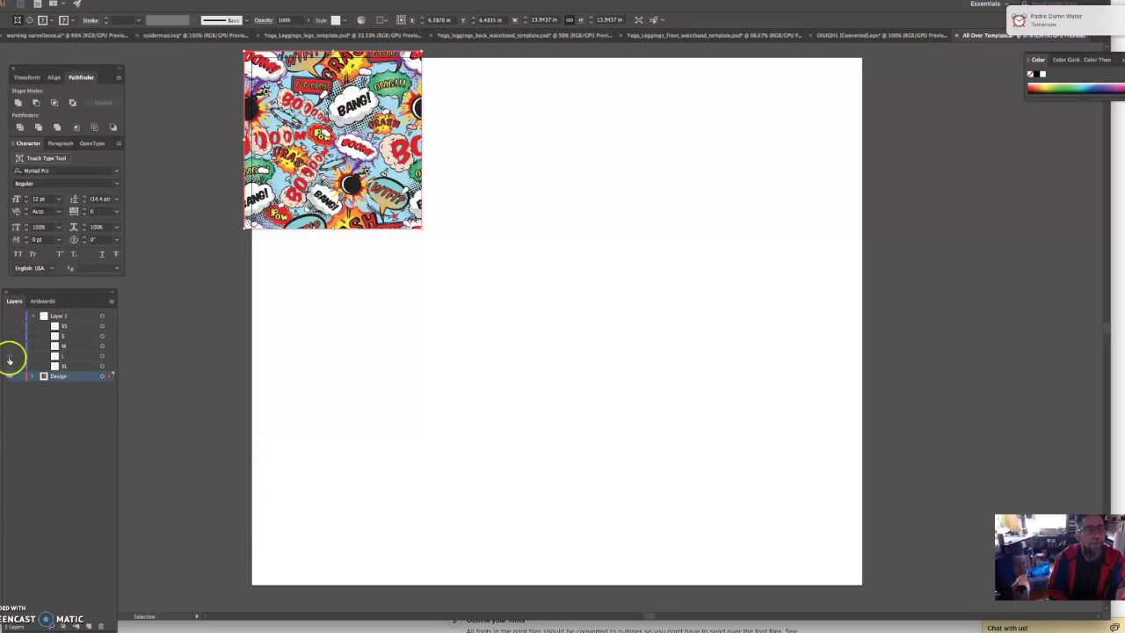
{"action": "left_click", "coordinate": [9, 317]}
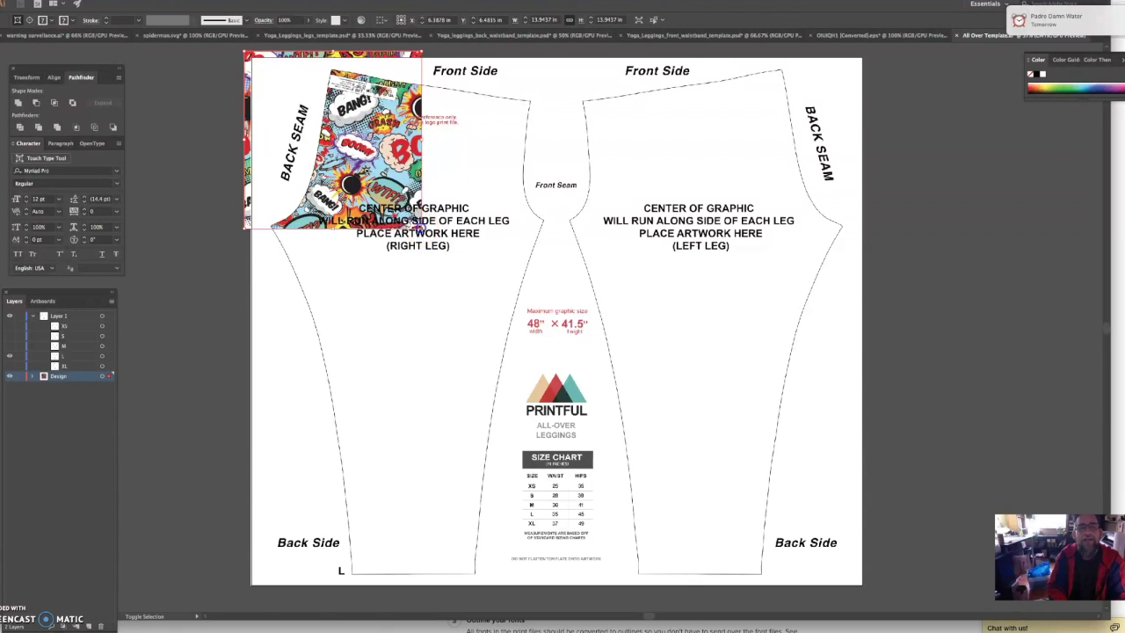
{"action": "left_click_drag", "start_coordinate": [420, 228], "coordinate": [446, 247]}
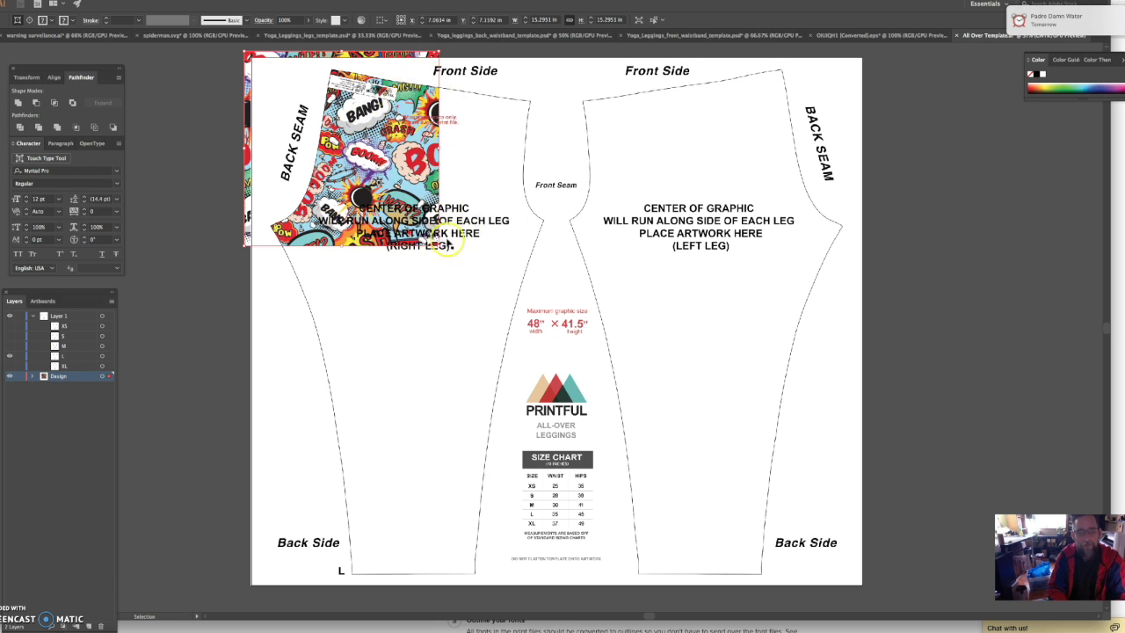
{"action": "left_click_drag", "start_coordinate": [440, 246], "coordinate": [451, 256]}
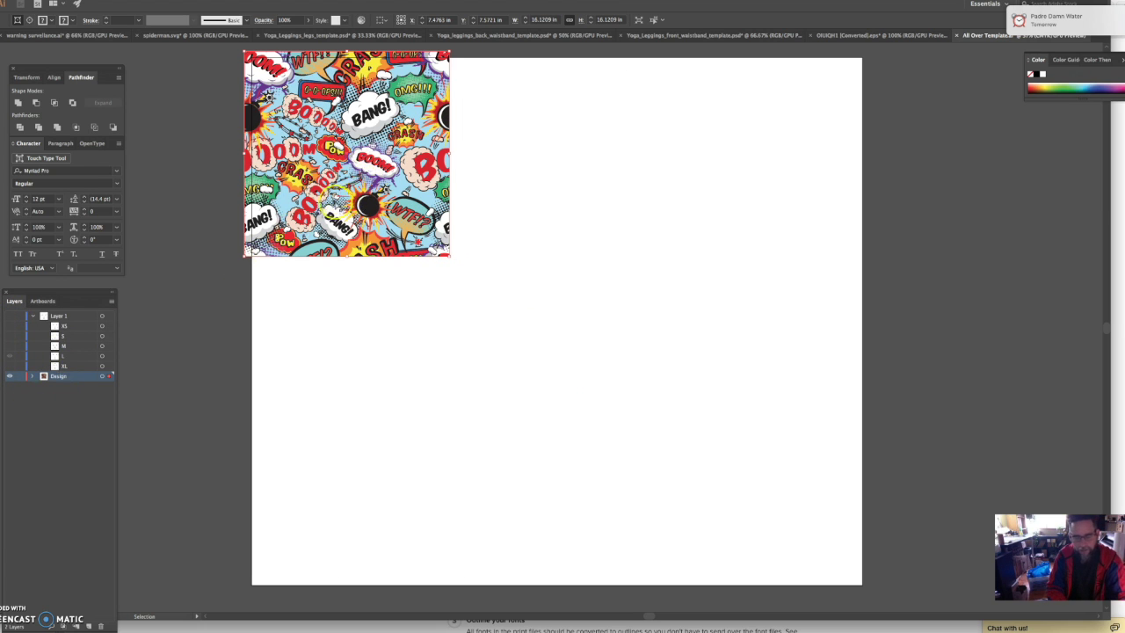
- Paste two copies of the comic tile and place them beside the original along the top
{"action": "key", "text": "a"}
{"action": "key", "text": "v"}
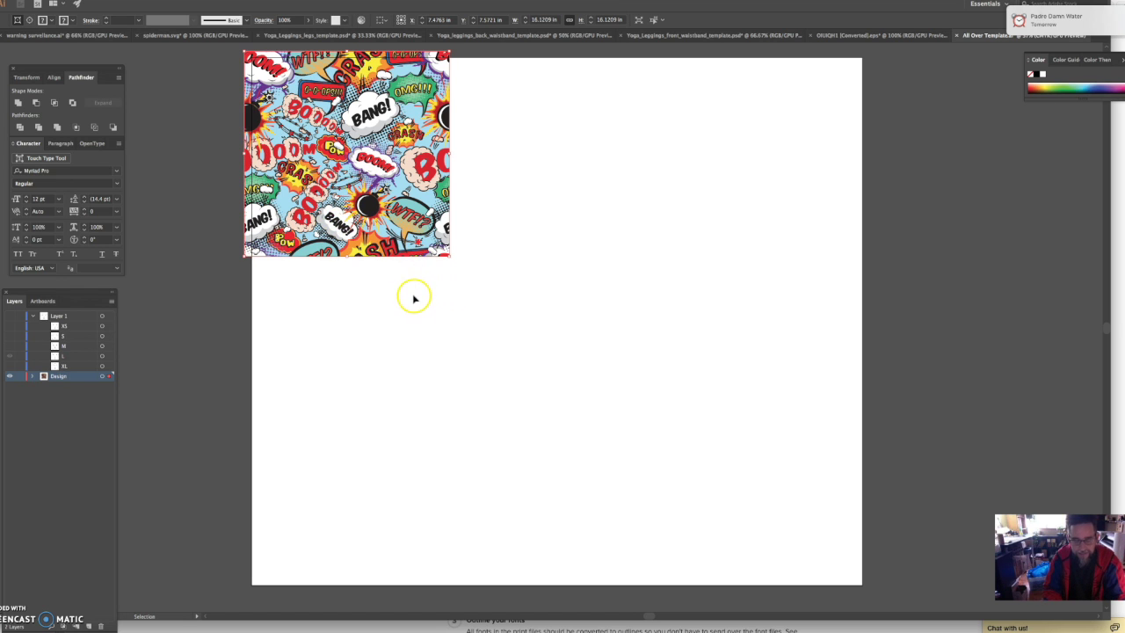
{"action": "key", "text": "a"}
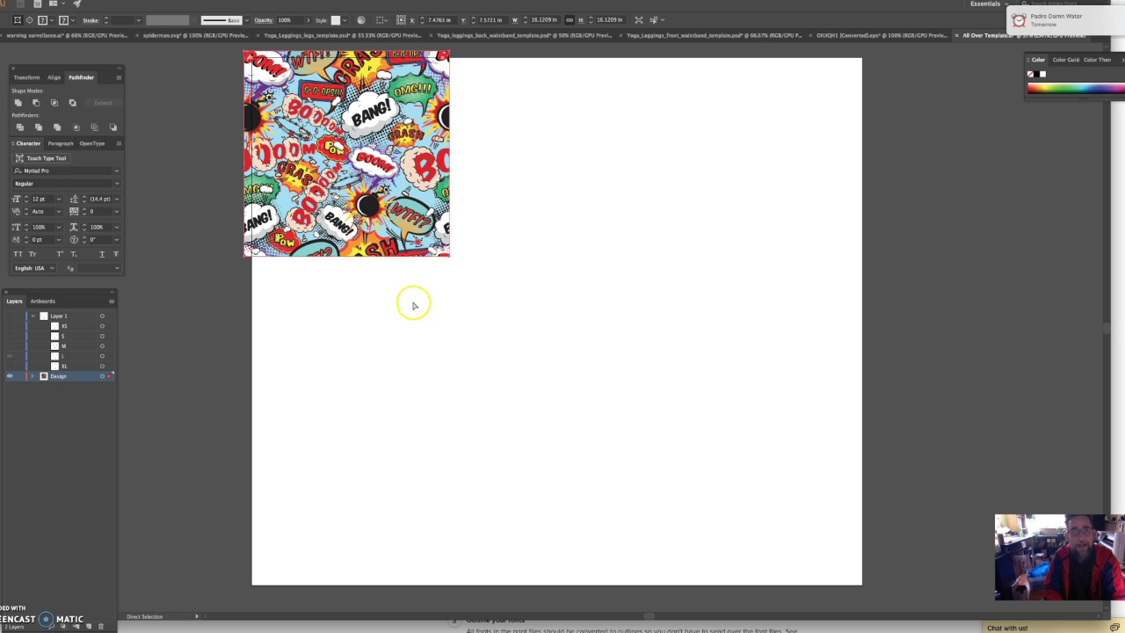
{"action": "key", "text": "ctrl+v"}
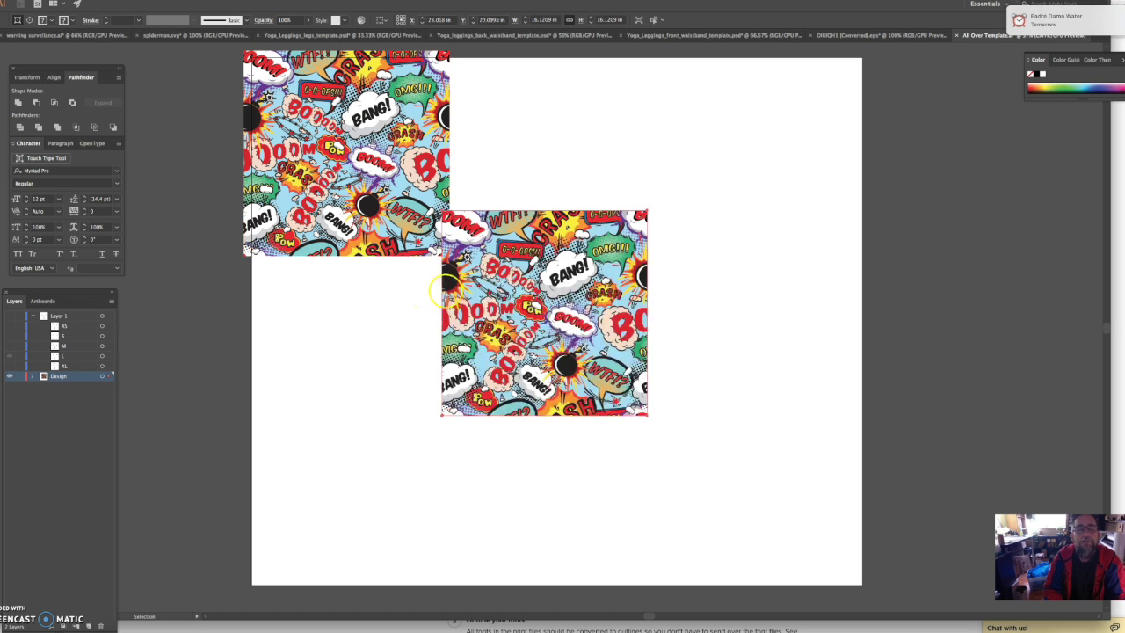
{"action": "left_click_drag", "start_coordinate": [540, 252], "coordinate": [542, 107]}
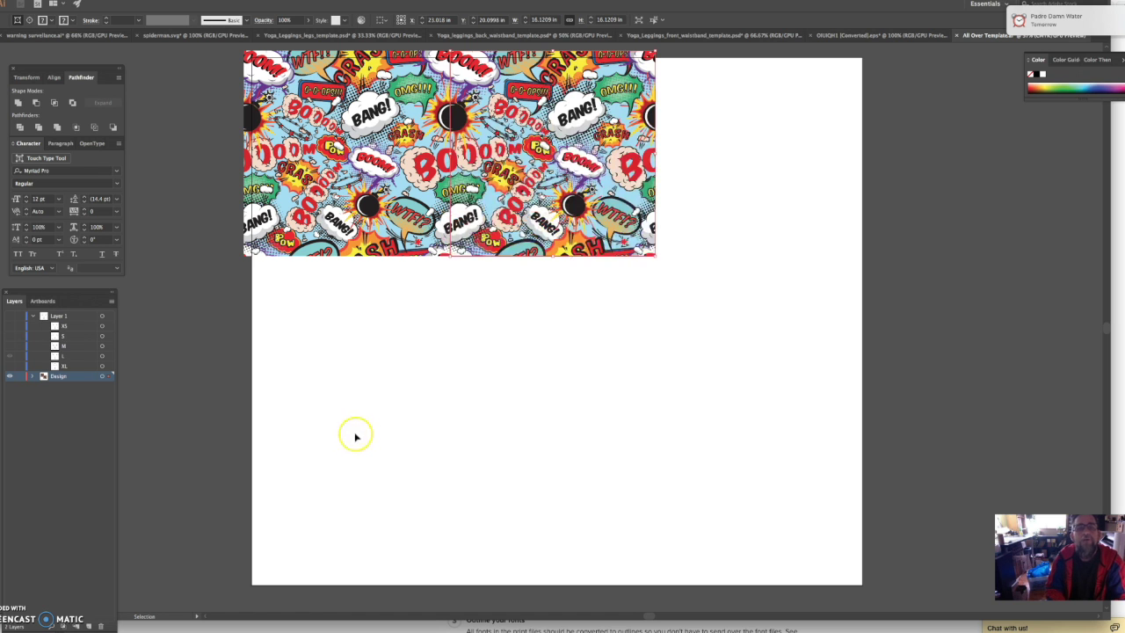
{"action": "left_click", "coordinate": [537, 291]}
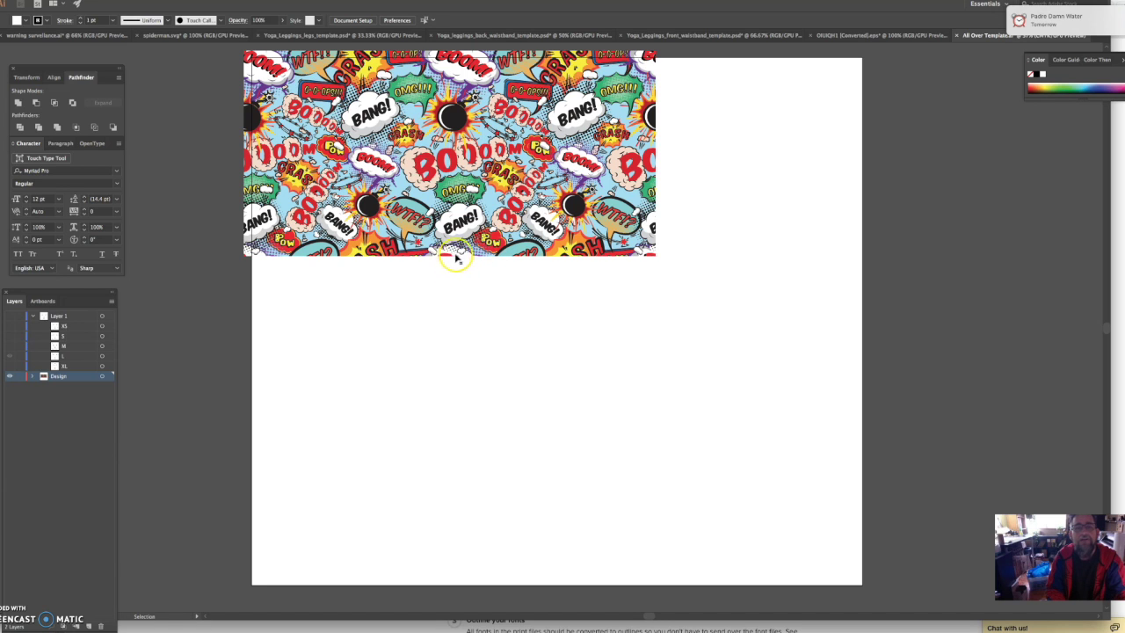
{"action": "key", "text": "a"}
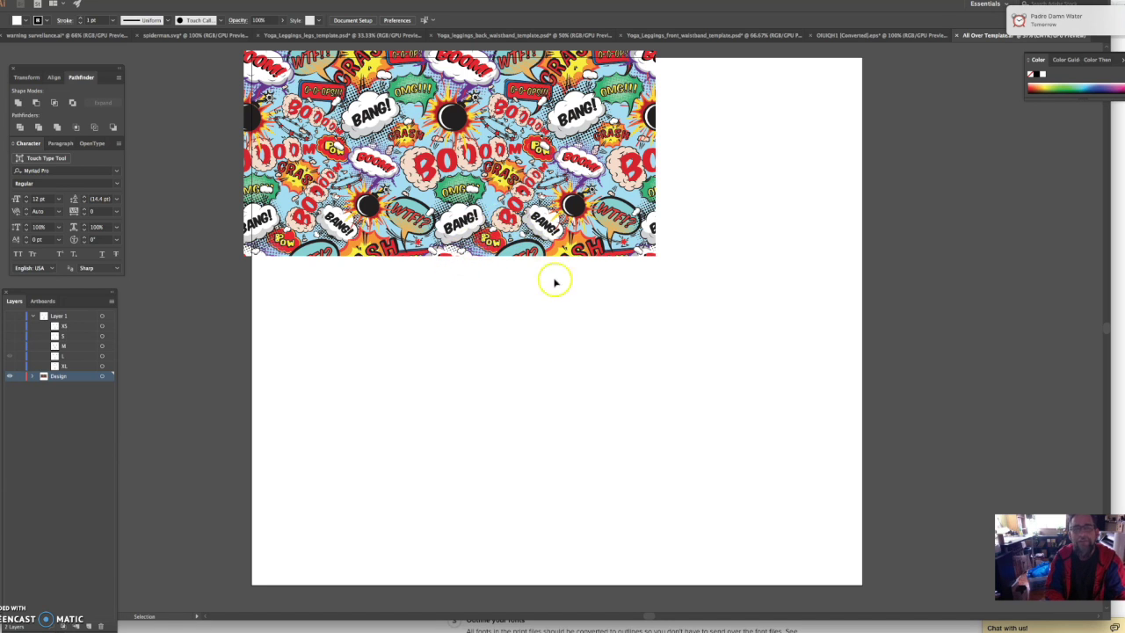
{"action": "left_click", "coordinate": [519, 308]}
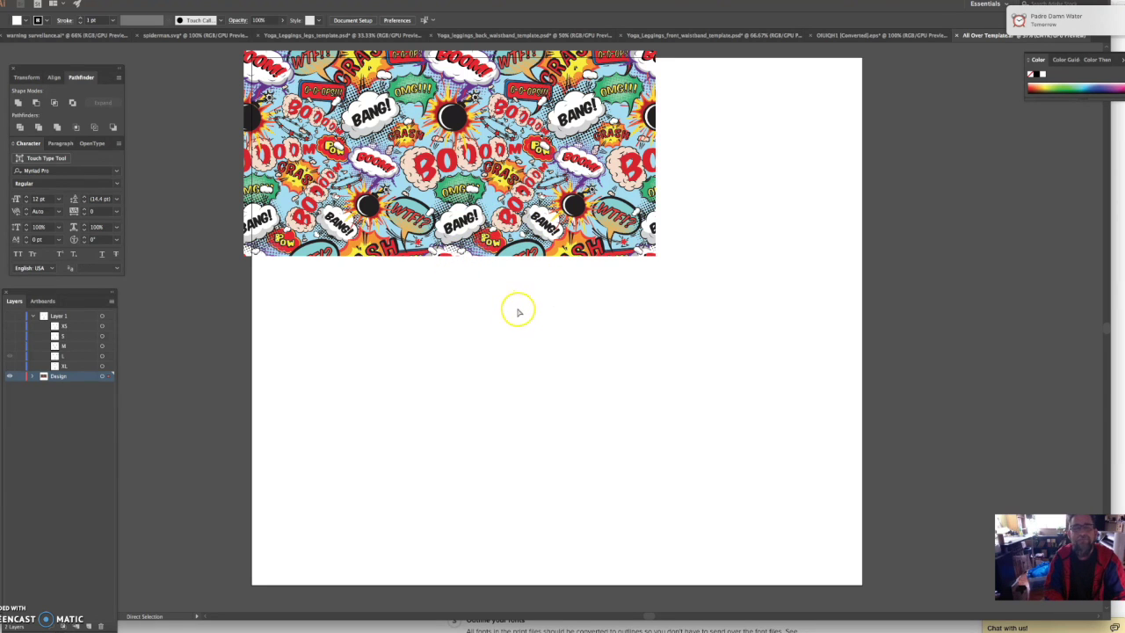
{"action": "key", "text": "ctrl+v"}
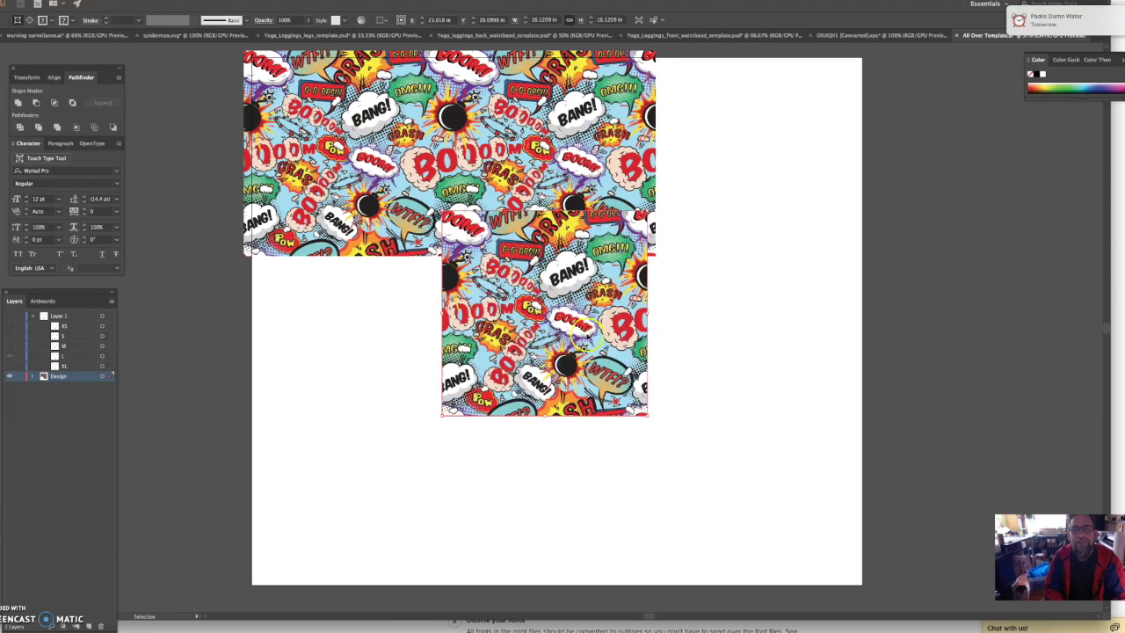
{"action": "left_click_drag", "start_coordinate": [584, 330], "coordinate": [796, 181]}
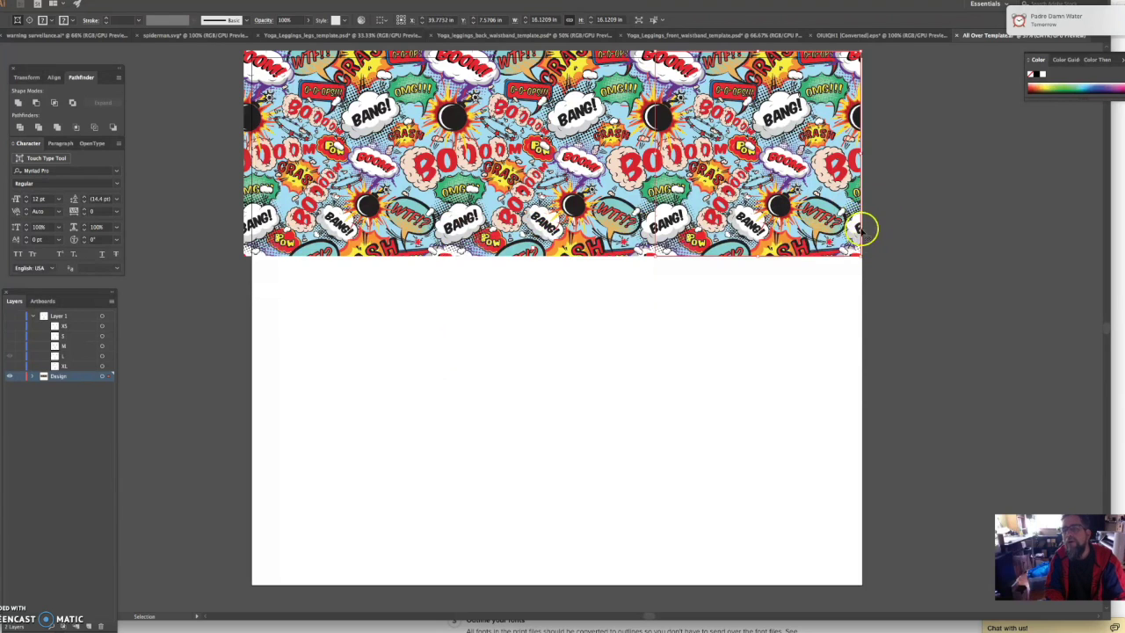
- Select the three-tile row and scale it to span the artboard width, about 49.49 × 16.47 in
{"action": "left_click", "coordinate": [745, 286]}
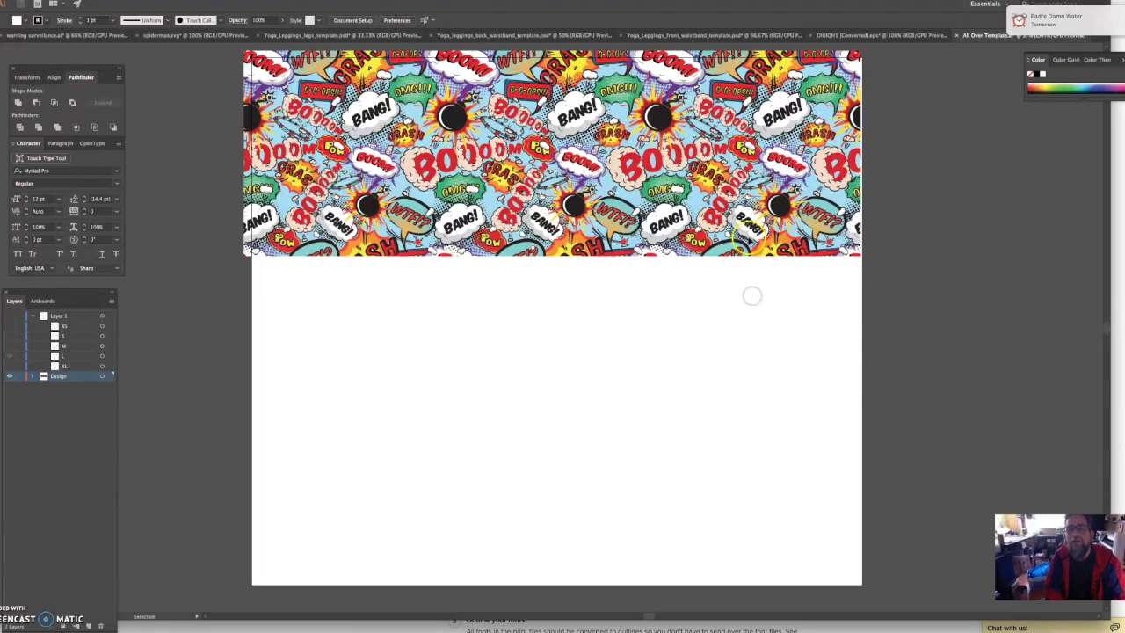
{"action": "left_click", "coordinate": [746, 233]}
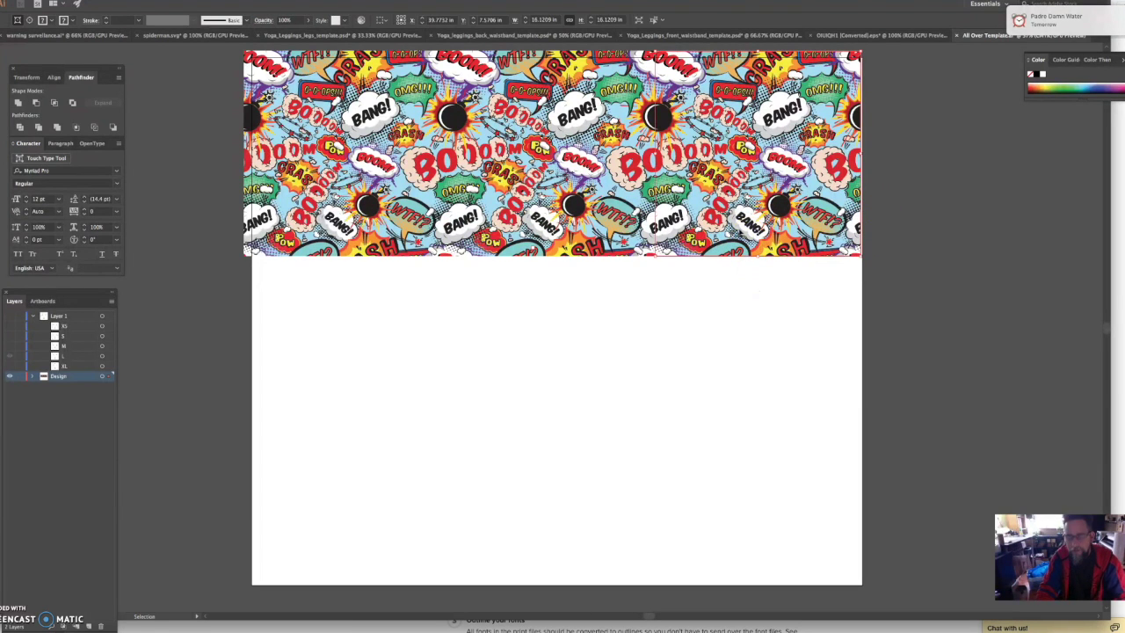
{"action": "left_click", "coordinate": [772, 306]}
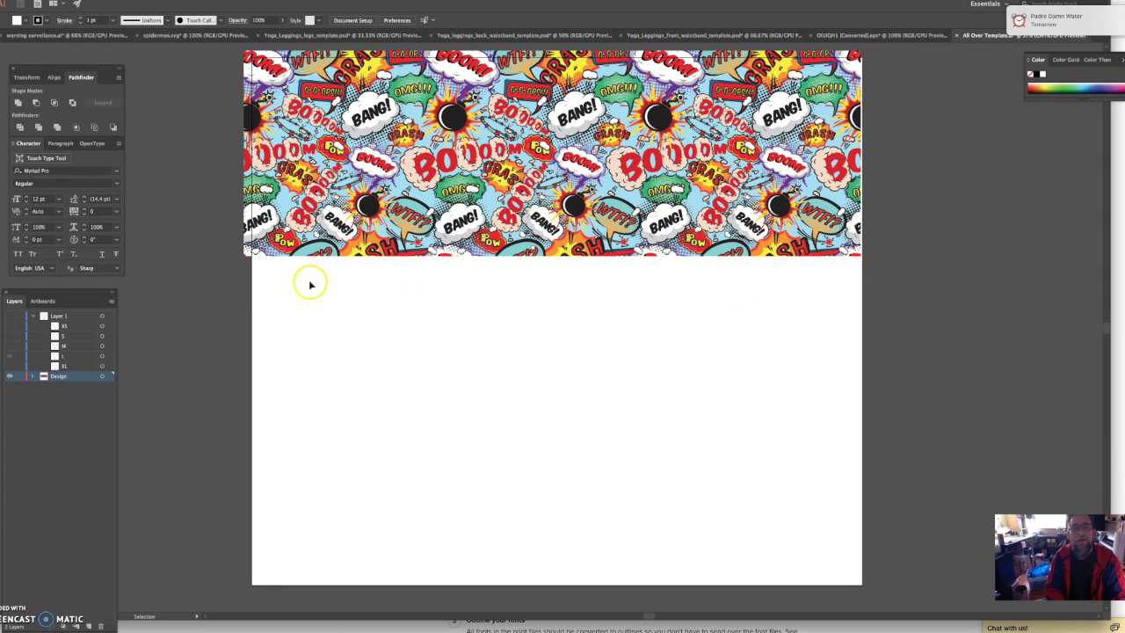
{"action": "left_click_drag", "start_coordinate": [216, 230], "coordinate": [892, 290]}
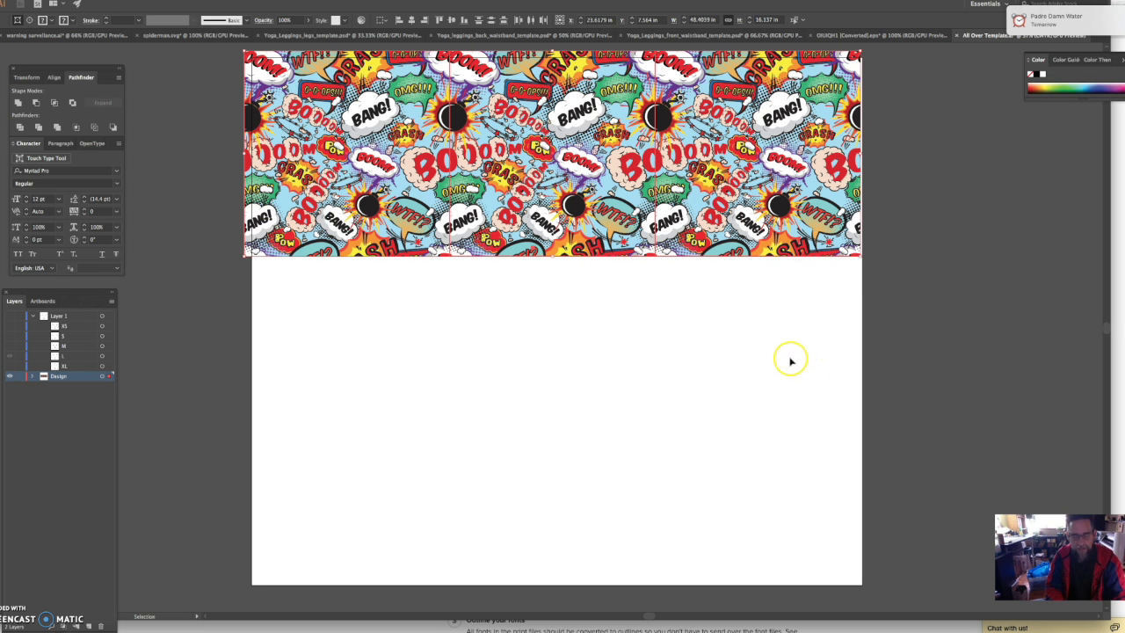
{"action": "key", "text": "a"}
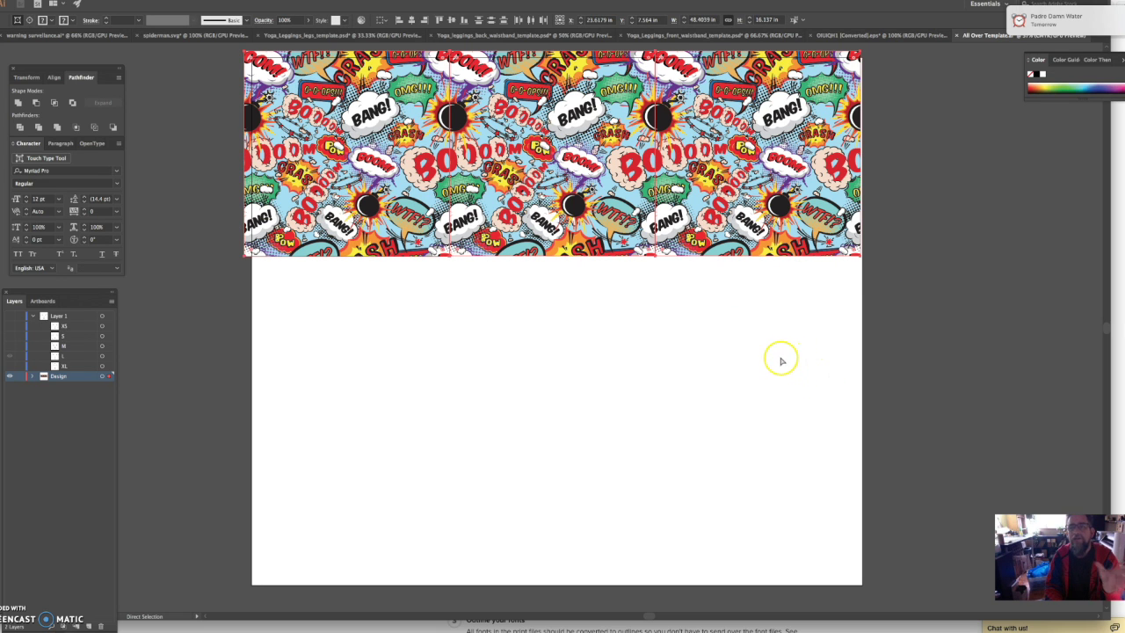
{"action": "key", "text": "v"}
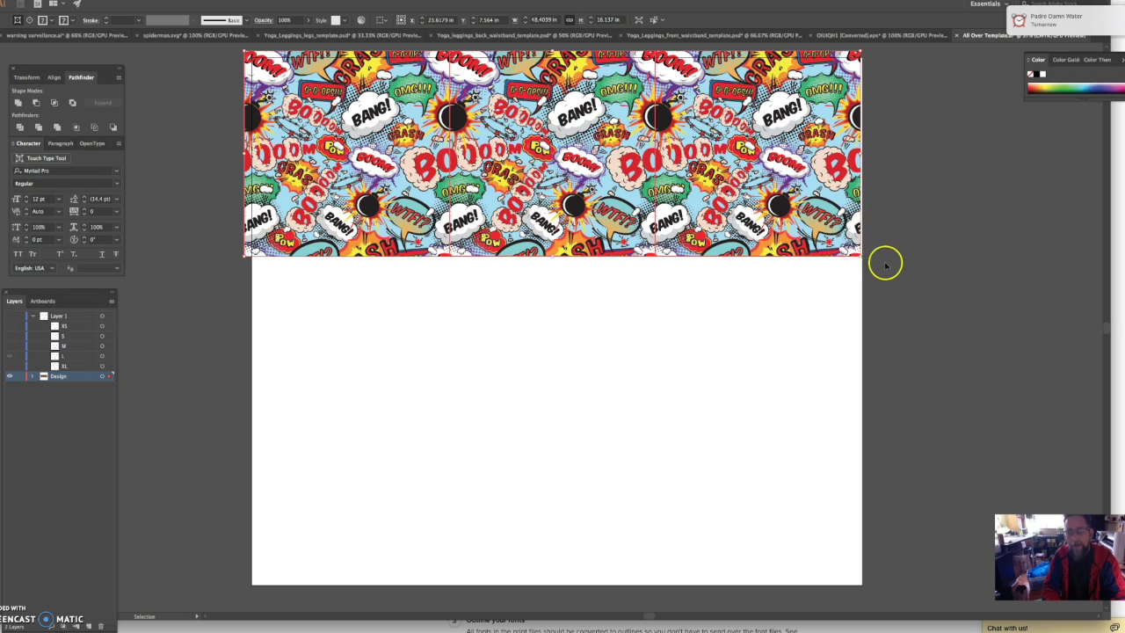
{"action": "mouse_move", "coordinate": [860, 255]}
{"action": "left_mouse_down"}
{"action": "mouse_move", "coordinate": [873, 263]}
{"action": "mouse_move", "coordinate": [874, 252]}
{"action": "left_mouse_up"}
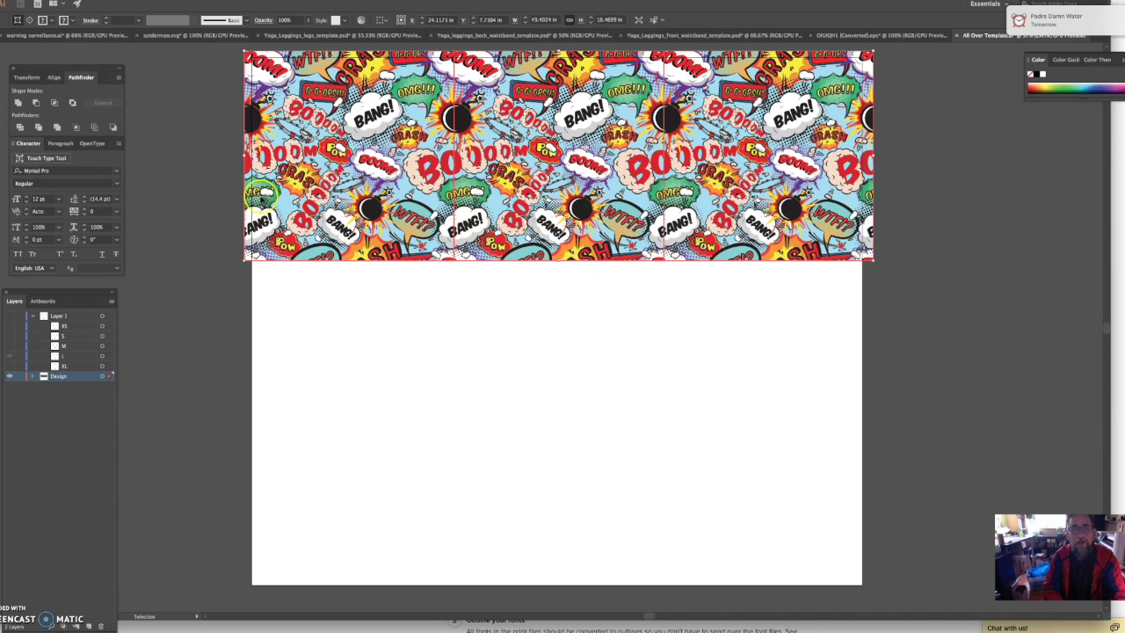
{"action": "key", "text": "a"}
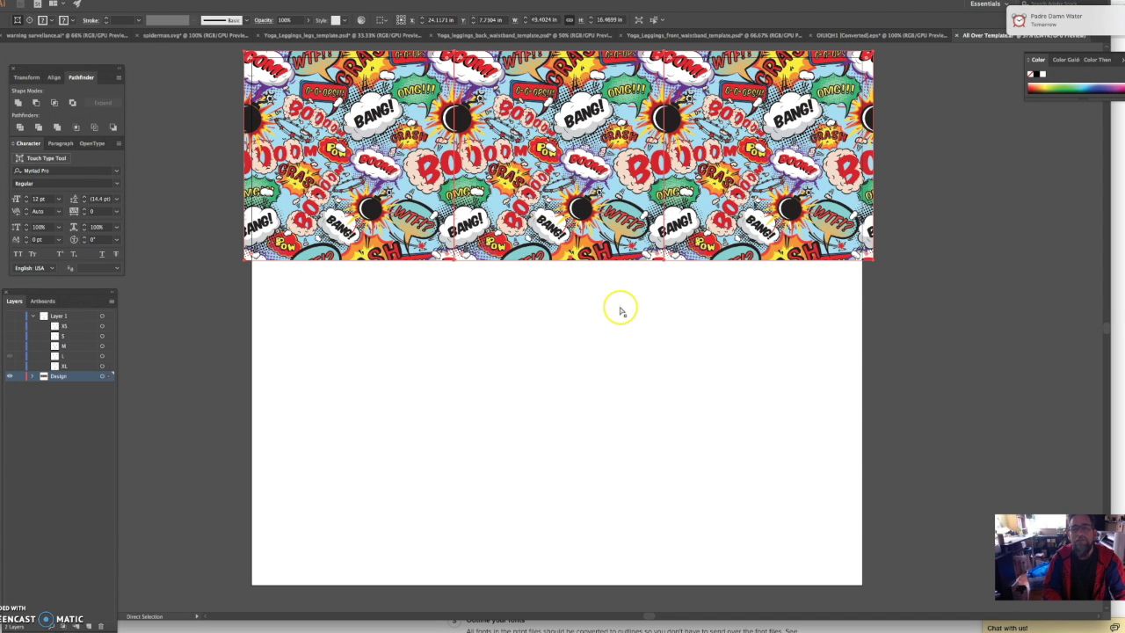
- Duplicate the comic row, set it beneath the first, and nudge it up one point to close the seam
{"action": "key", "text": "ctrl+d"}
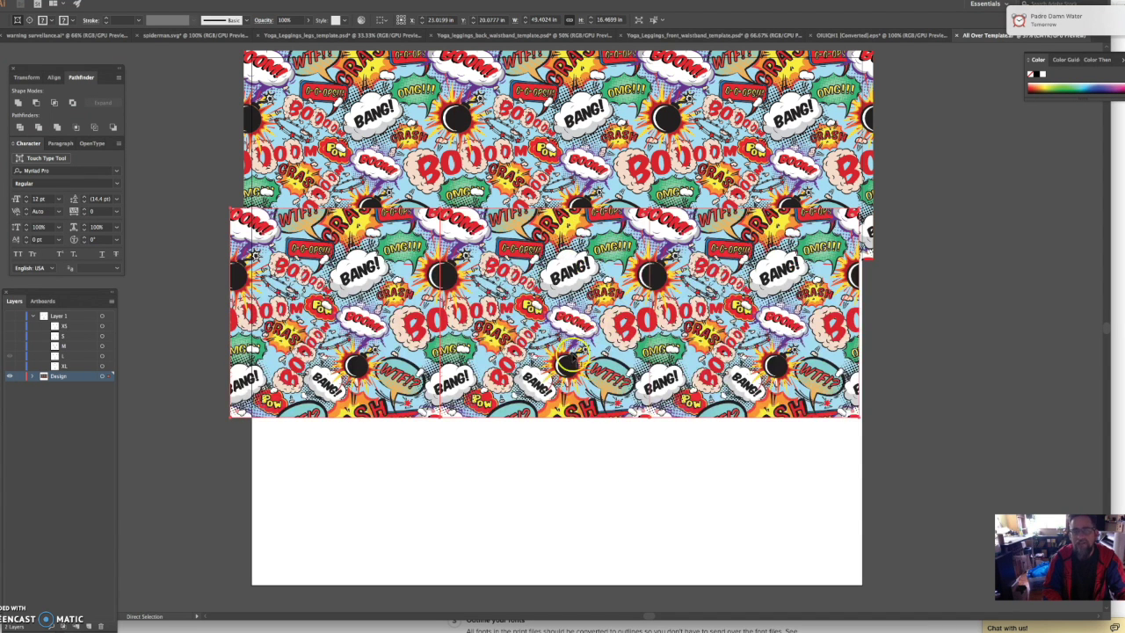
{"action": "mouse_move", "coordinate": [579, 424]}
{"action": "left_mouse_down"}
{"action": "mouse_move", "coordinate": [603, 454]}
{"action": "mouse_move", "coordinate": [584, 437]}
{"action": "left_mouse_up"}
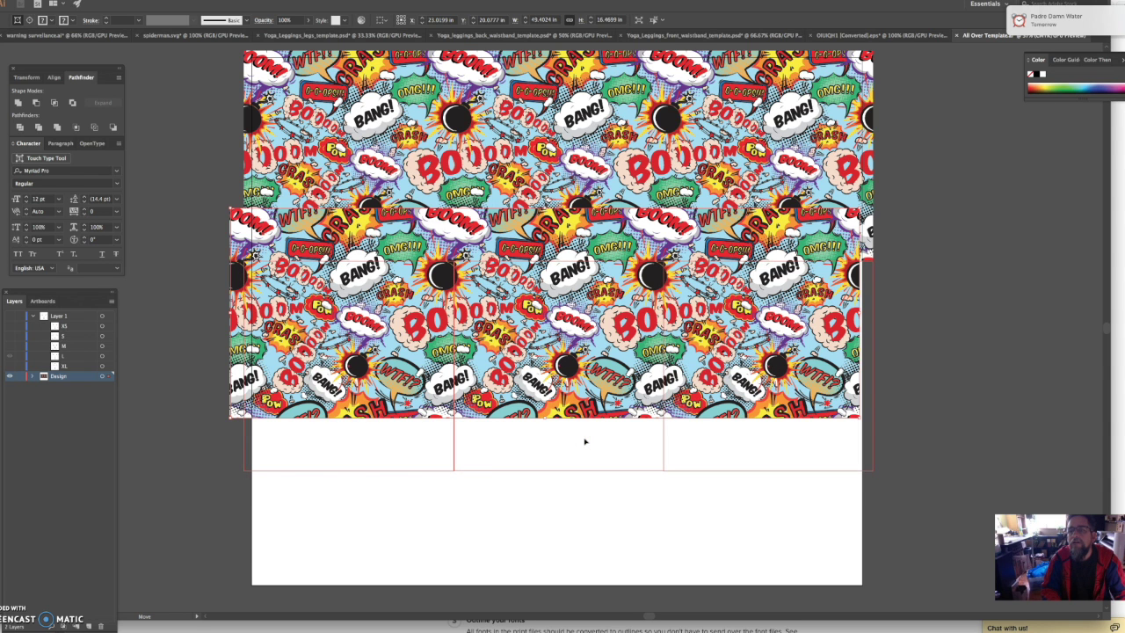
{"action": "left_click_drag", "start_coordinate": [584, 441], "coordinate": [583, 439]}
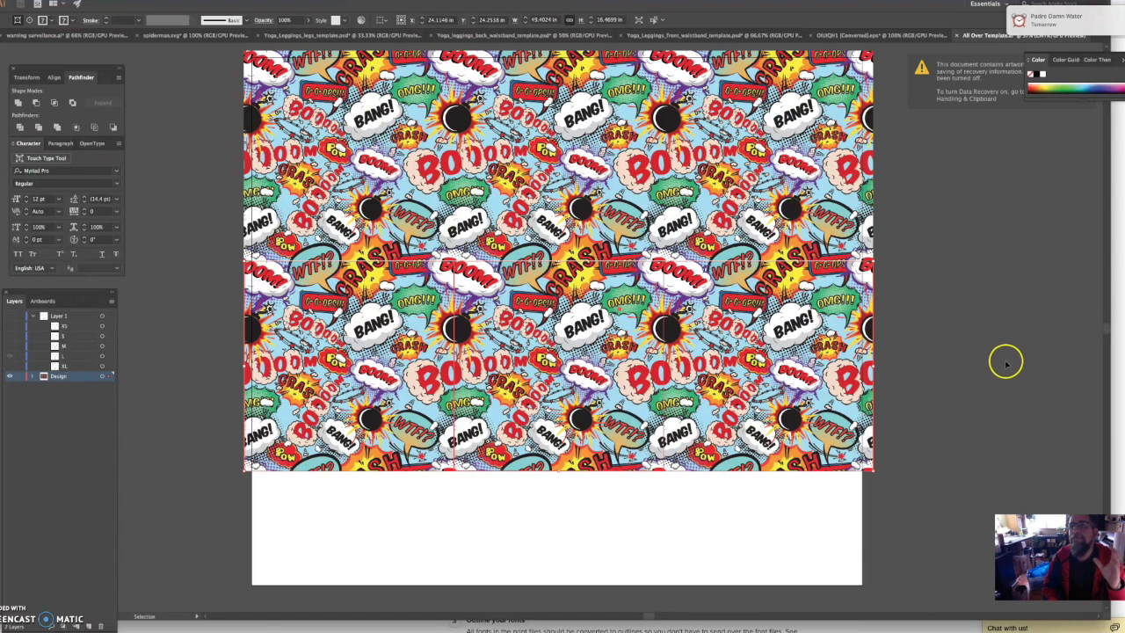
{"action": "left_click", "coordinate": [512, 499]}
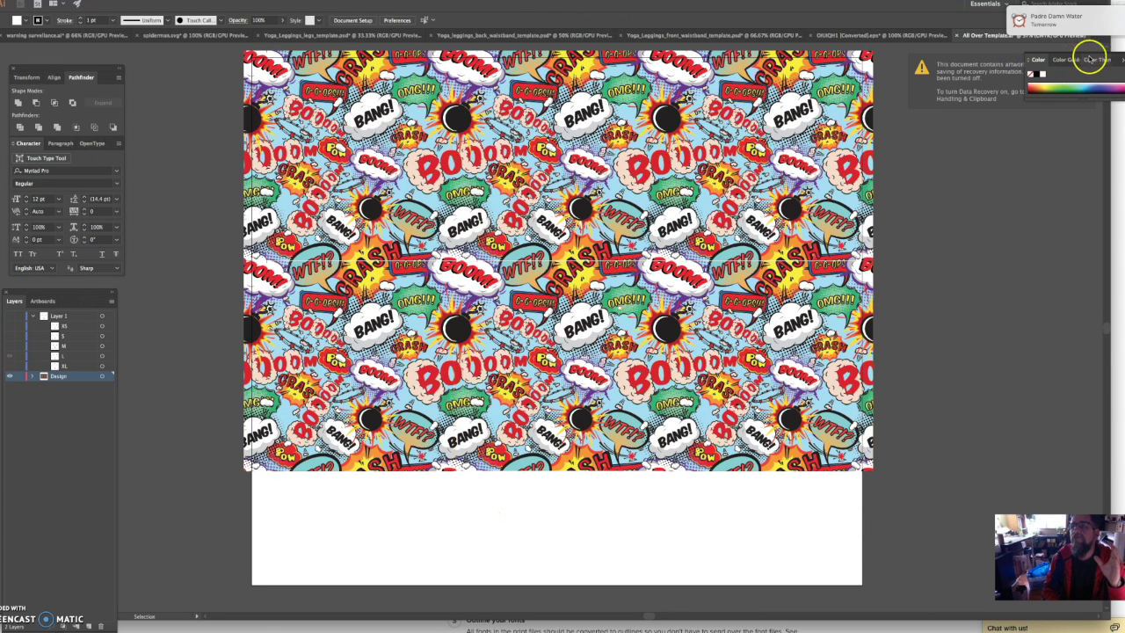
{"action": "left_click_drag", "start_coordinate": [1098, 63], "coordinate": [1088, 139]}
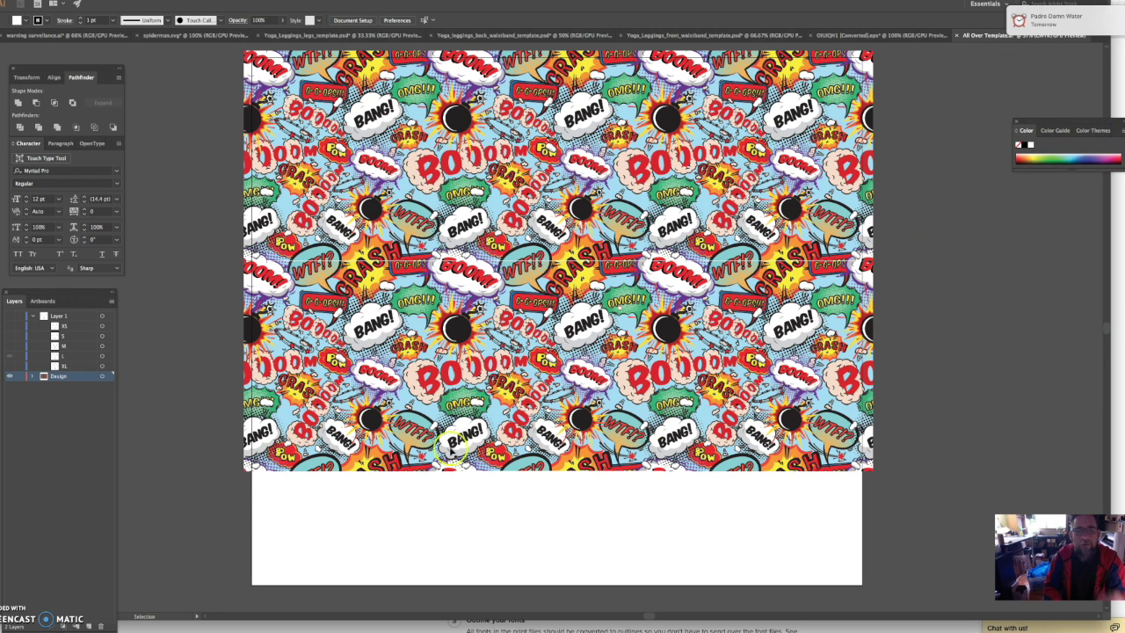
{"action": "left_click", "coordinate": [406, 360]}
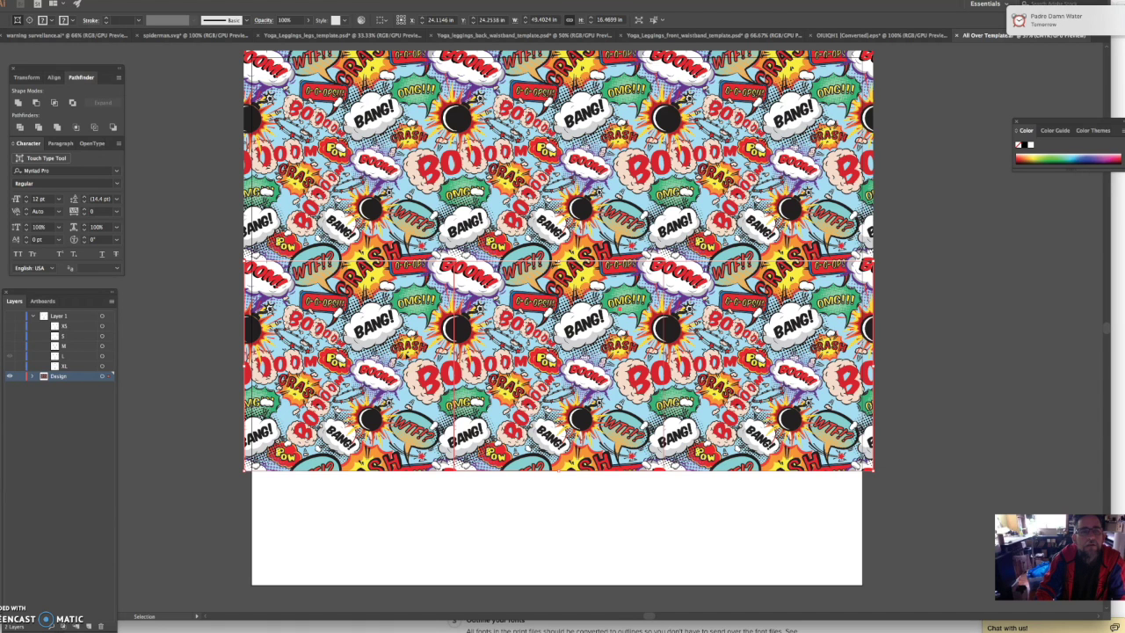
{"action": "left_click_drag", "start_coordinate": [366, 303], "coordinate": [367, 302]}
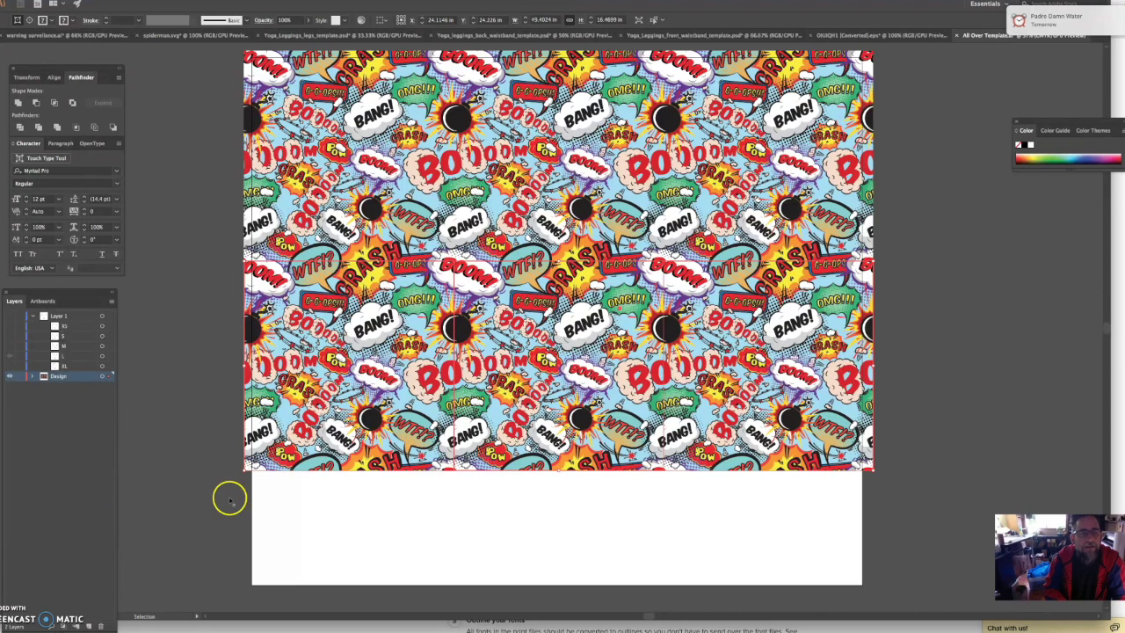
{"action": "key", "text": "Up"}
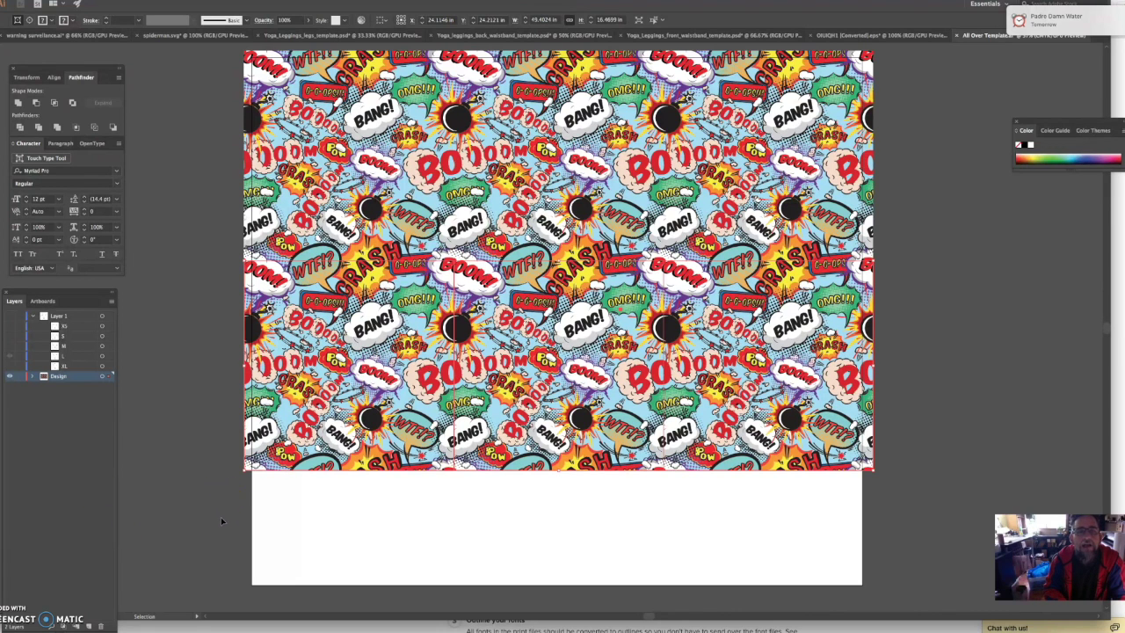
{"action": "left_click", "coordinate": [207, 504]}
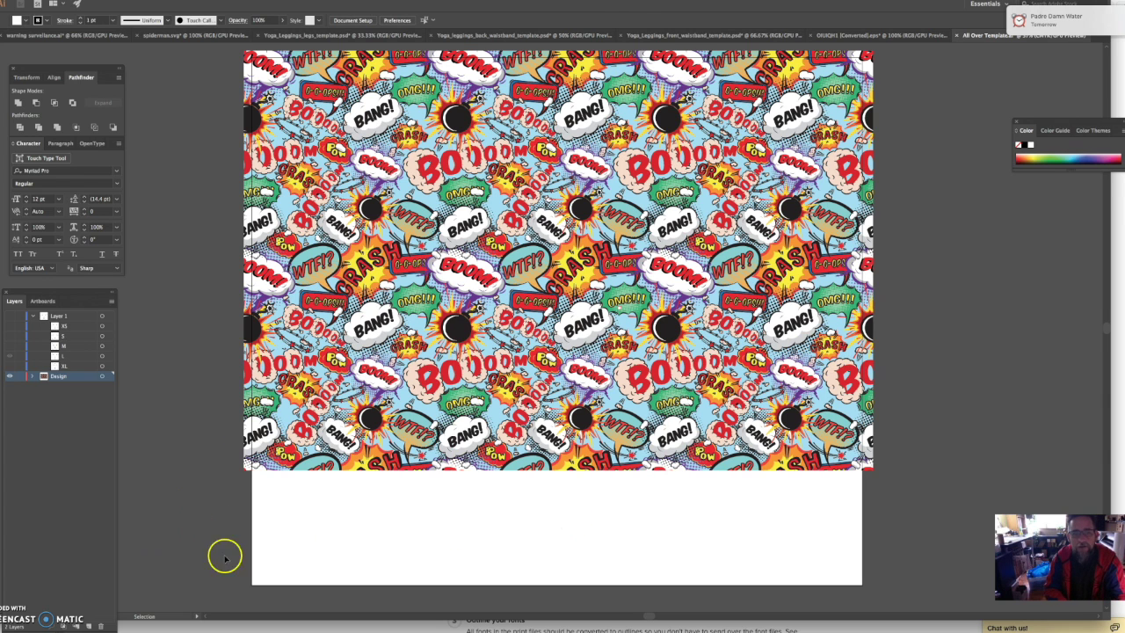
- Paste another copy of the comic pattern for the lower part of the artboard
{"action": "key", "text": "a"}
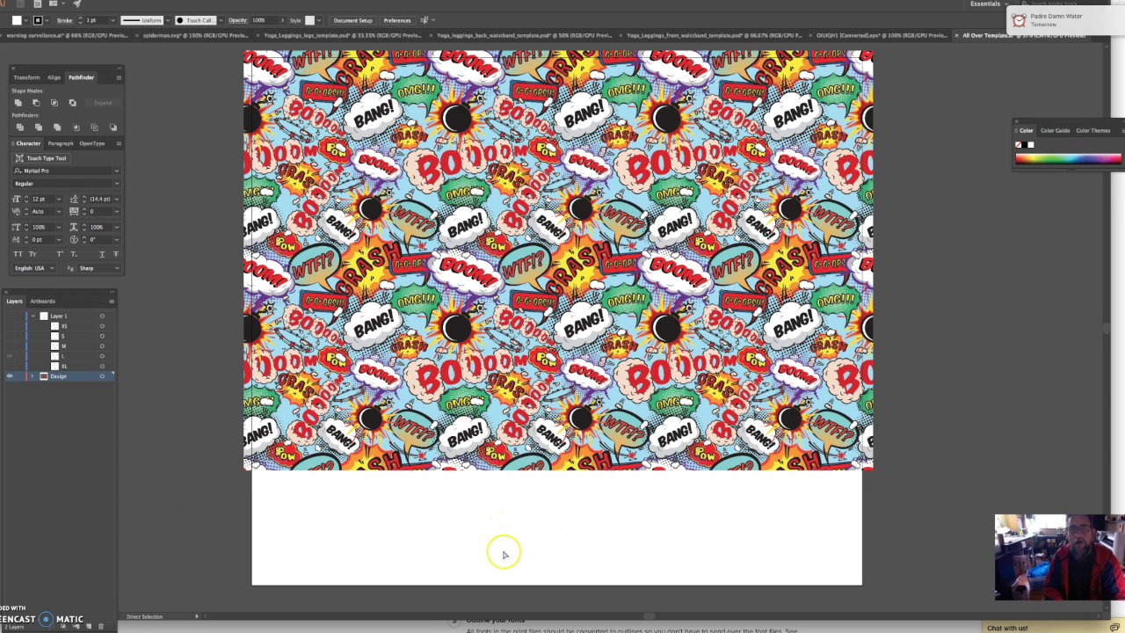
{"action": "left_click", "coordinate": [507, 553]}
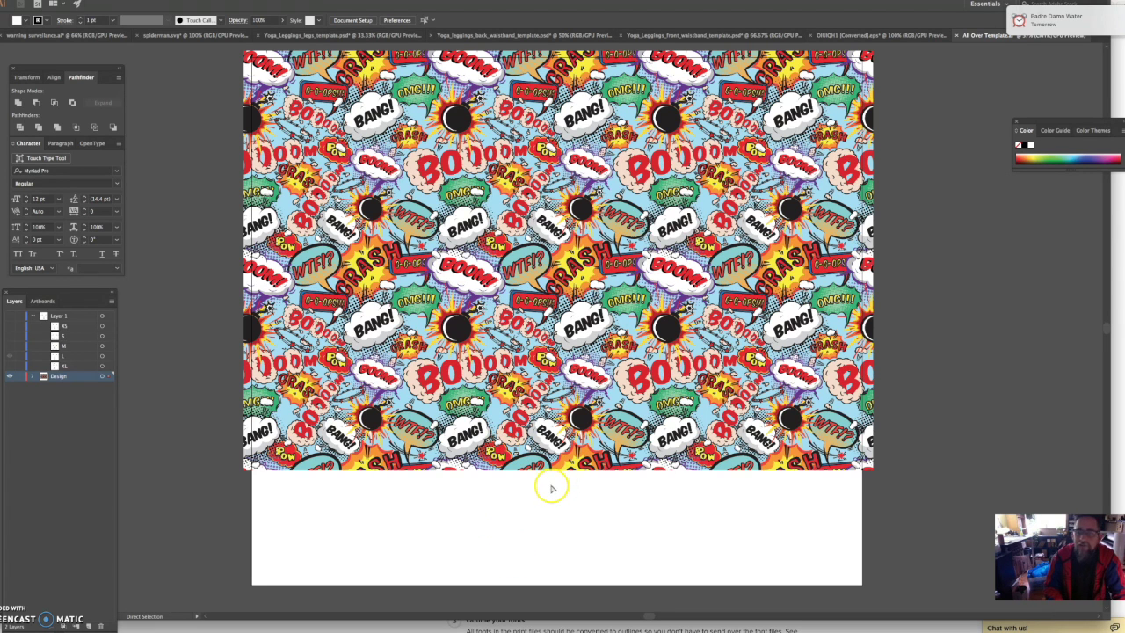
{"action": "key", "text": "ctrl+v"}
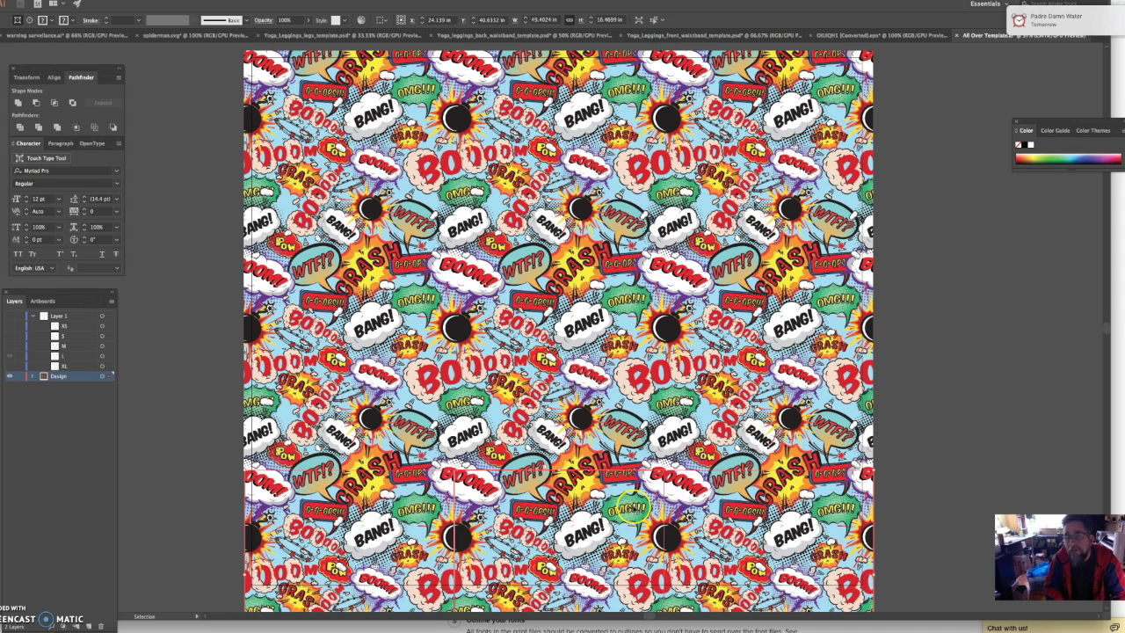
- Nudge the lower pattern row into alignment and unlock the artwork from the Object menu
{"action": "left_click", "coordinate": [187, 521]}
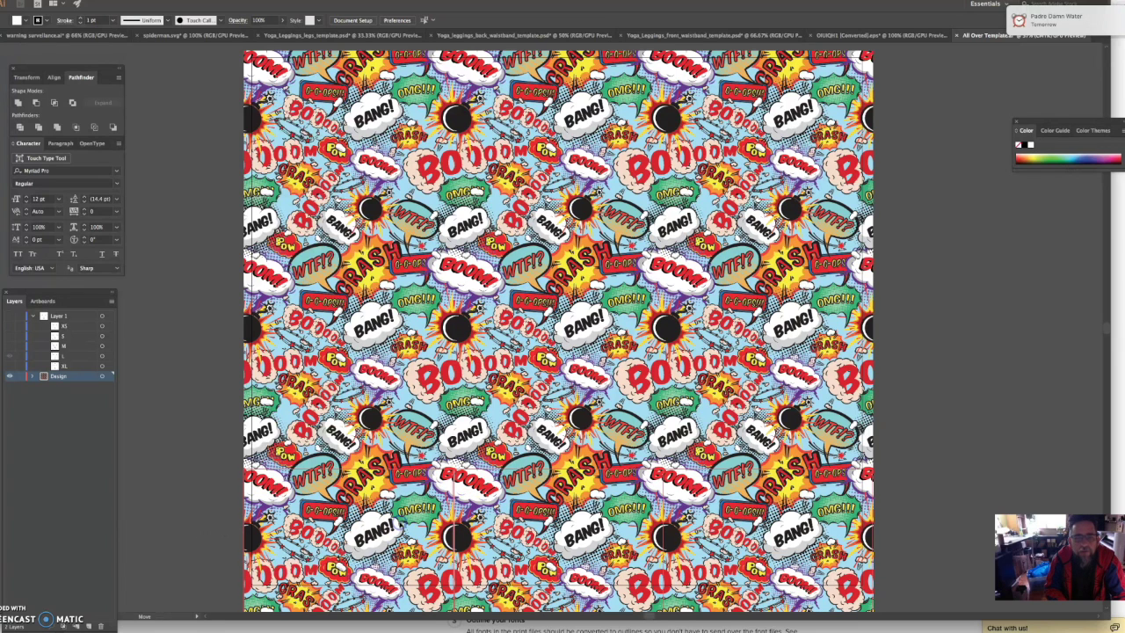
{"action": "left_click", "coordinate": [472, 513]}
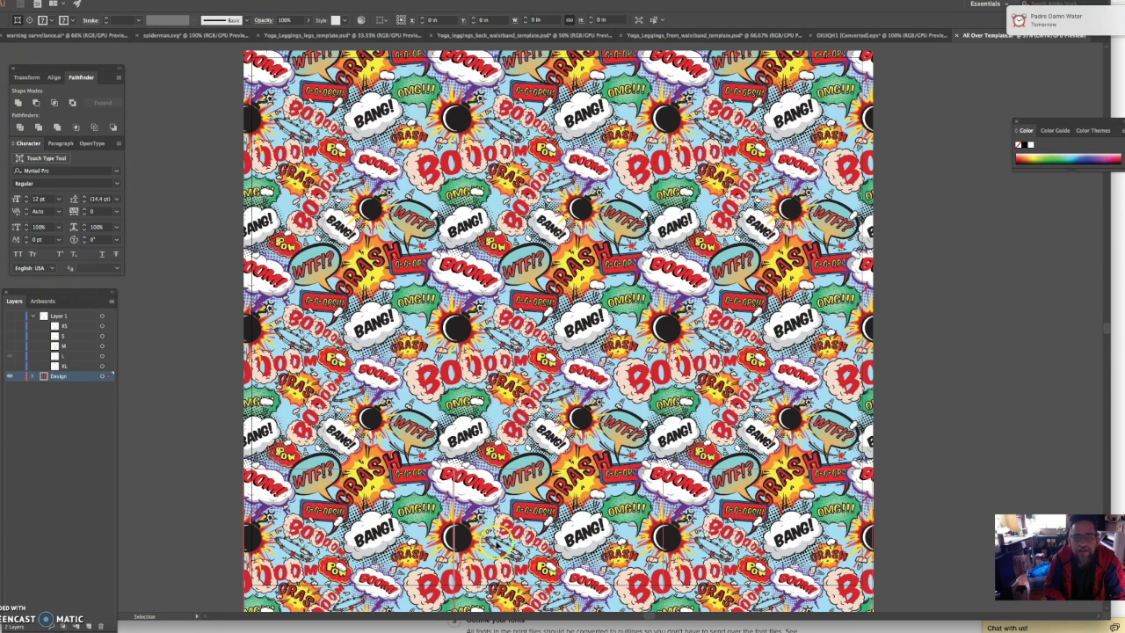
{"action": "left_click", "coordinate": [494, 527]}
{"action": "key", "text": "a"}
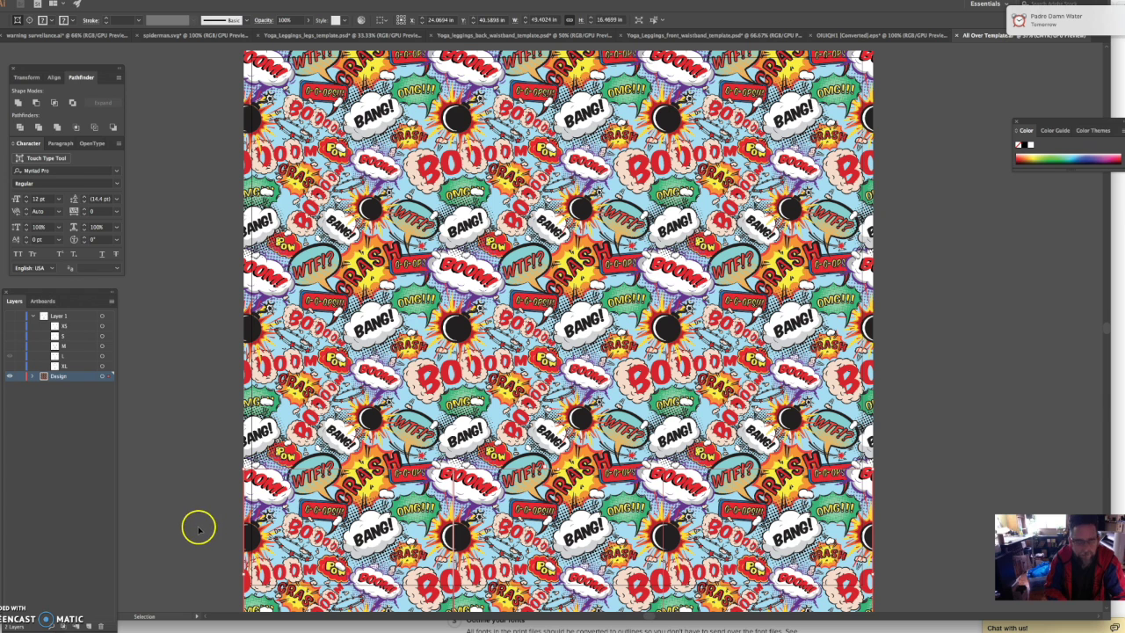
{"action": "left_click_drag", "start_coordinate": [413, 527], "coordinate": [413, 528]}
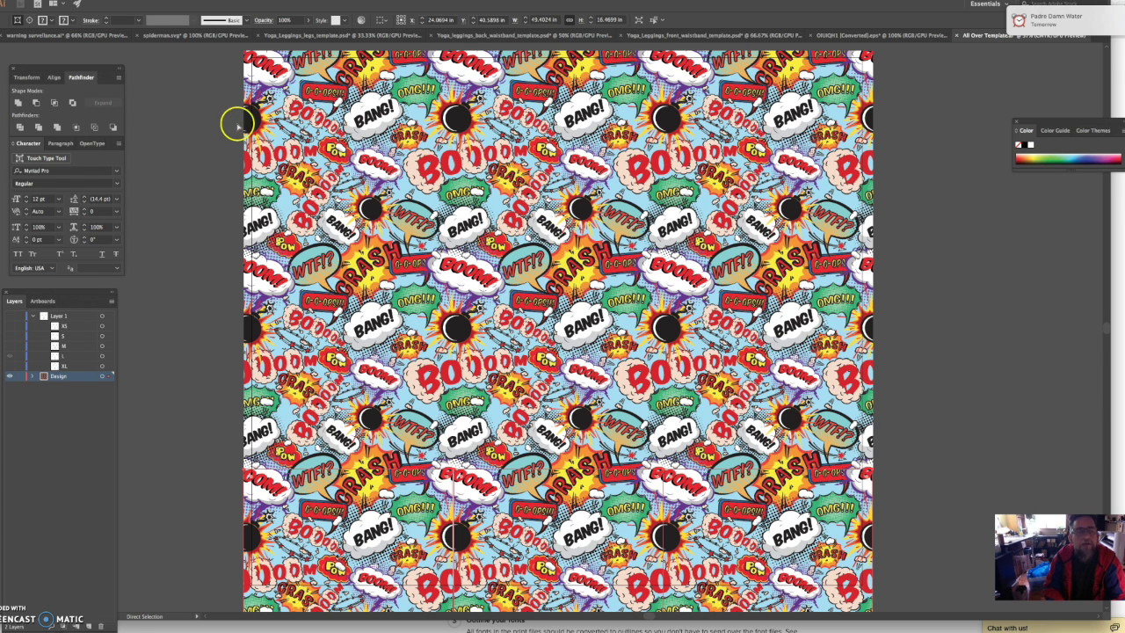
{"action": "left_click", "coordinate": [88, 2]}
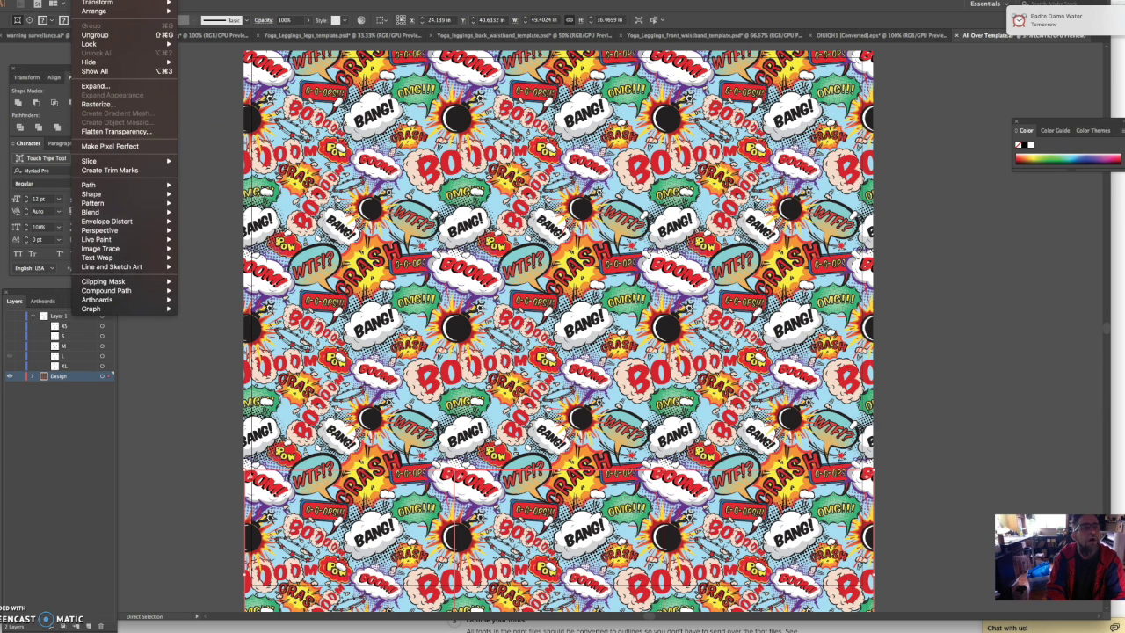
{"action": "left_click", "coordinate": [115, 36]}
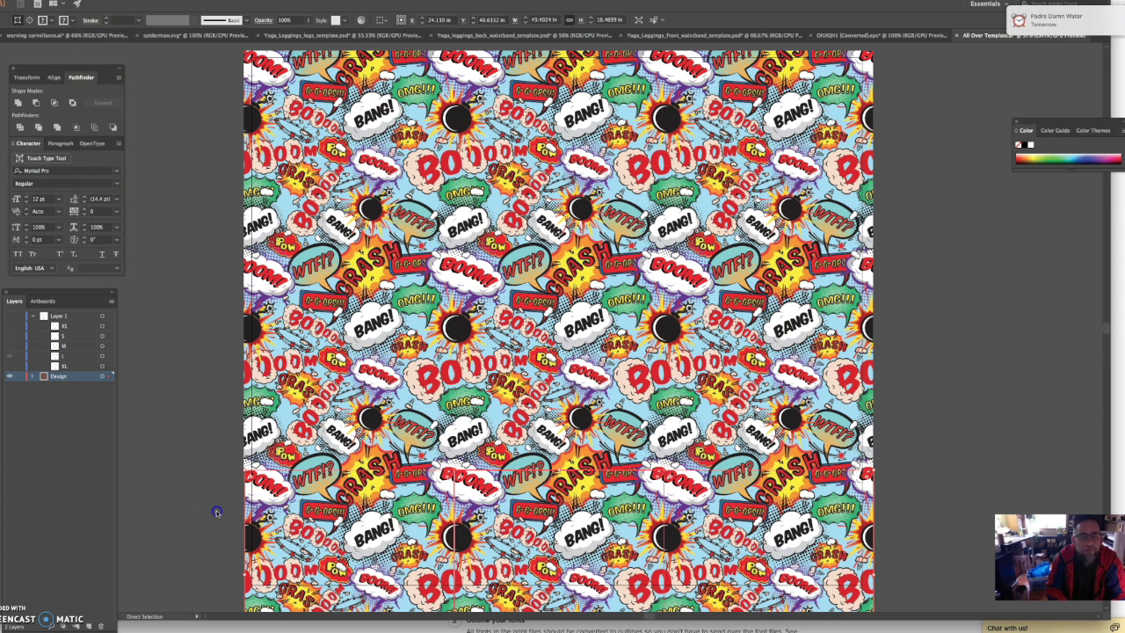
- Shift the adjoining piece one point left to close the seam, then select the whole 49.43 × 49.37 in pattern
{"action": "left_click", "coordinate": [458, 492]}
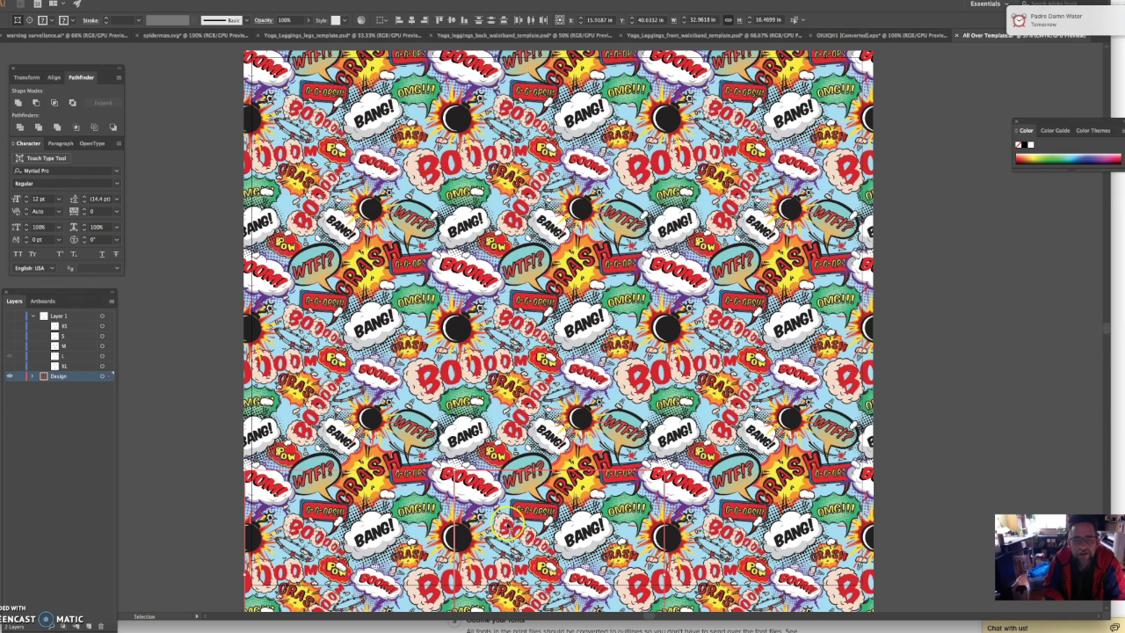
{"action": "left_click_drag", "start_coordinate": [508, 525], "coordinate": [505, 523]}
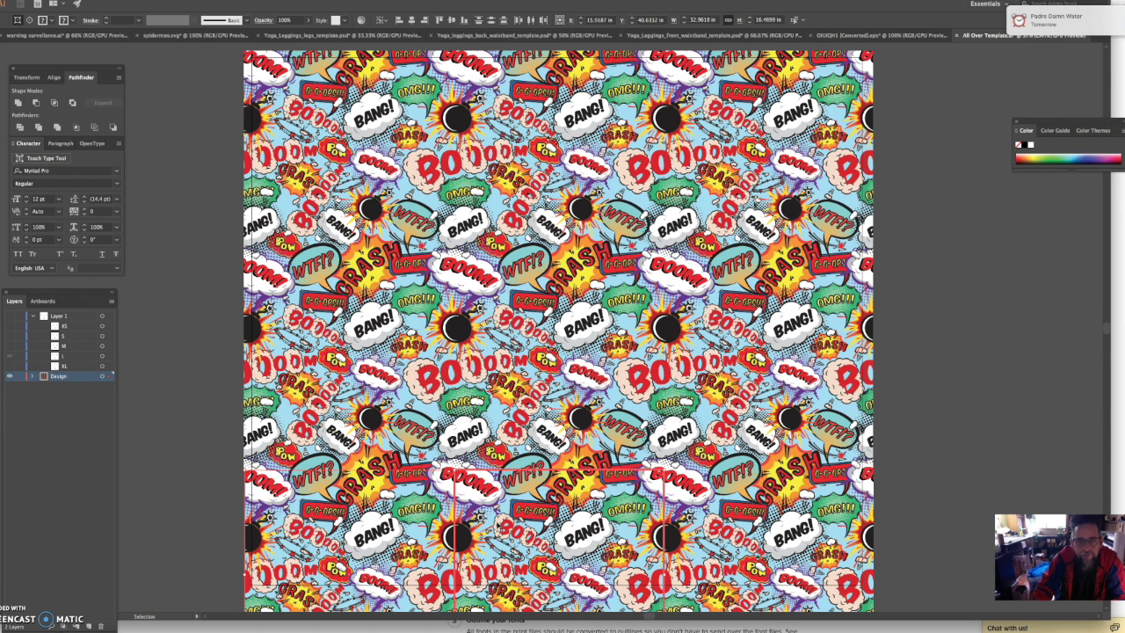
{"action": "key", "text": "Left"}
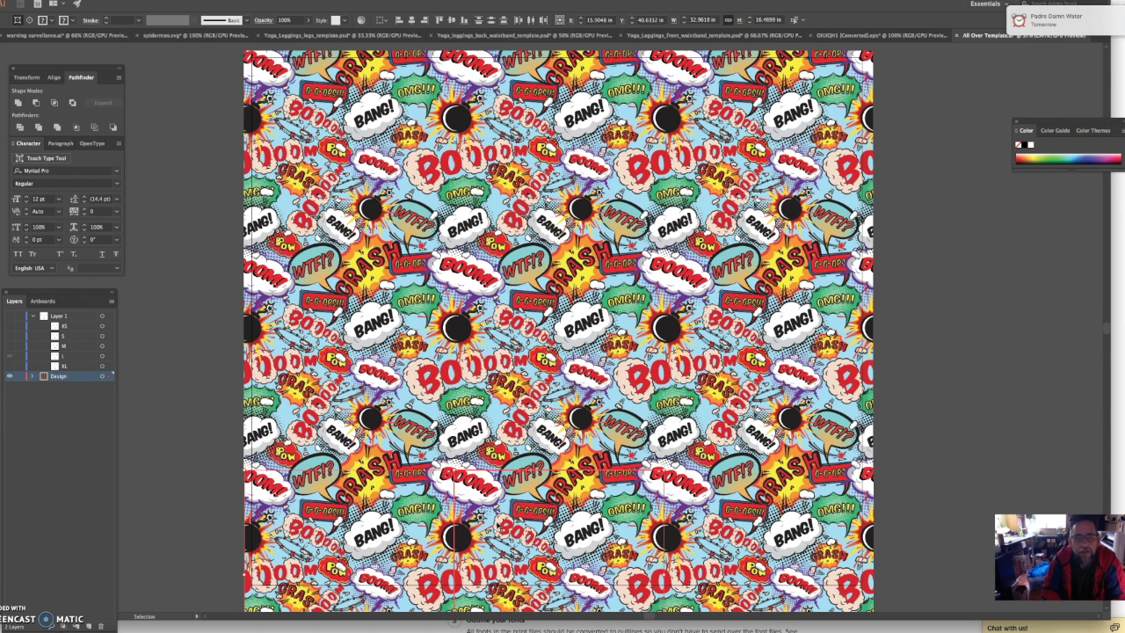
{"action": "left_click", "coordinate": [216, 479]}
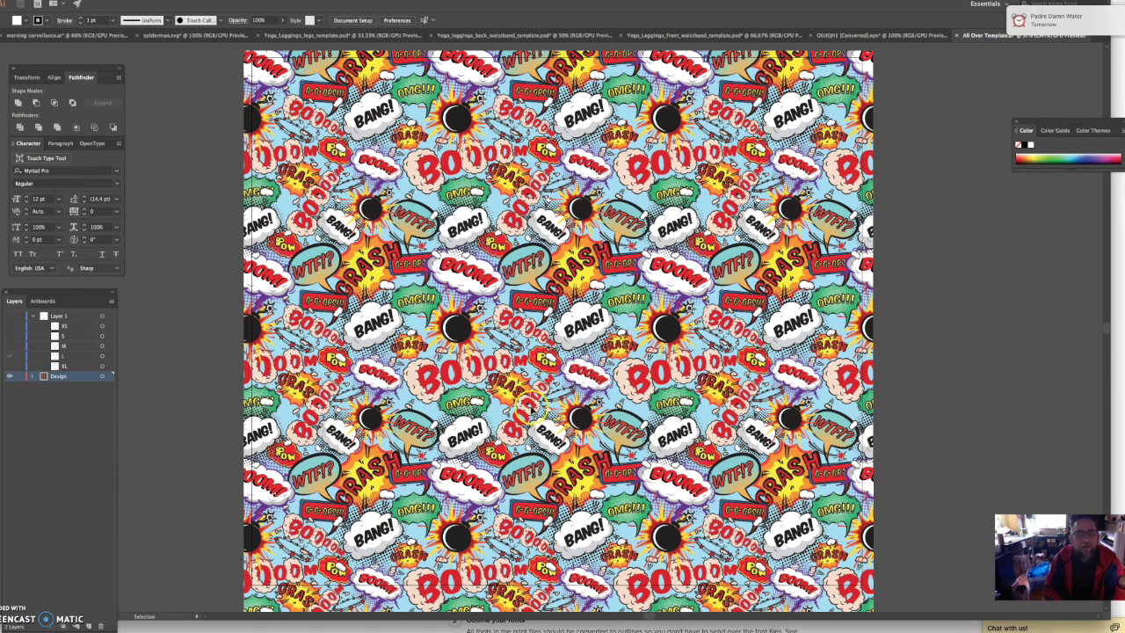
{"action": "left_click_drag", "start_coordinate": [189, 177], "coordinate": [889, 550]}
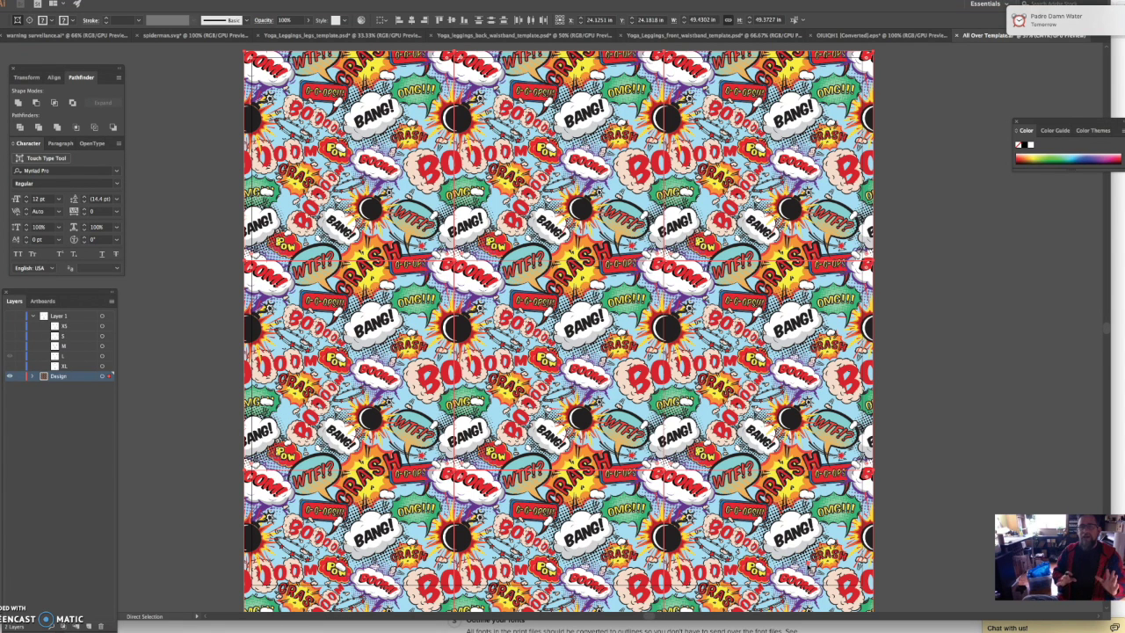
{"action": "key", "text": "v"}
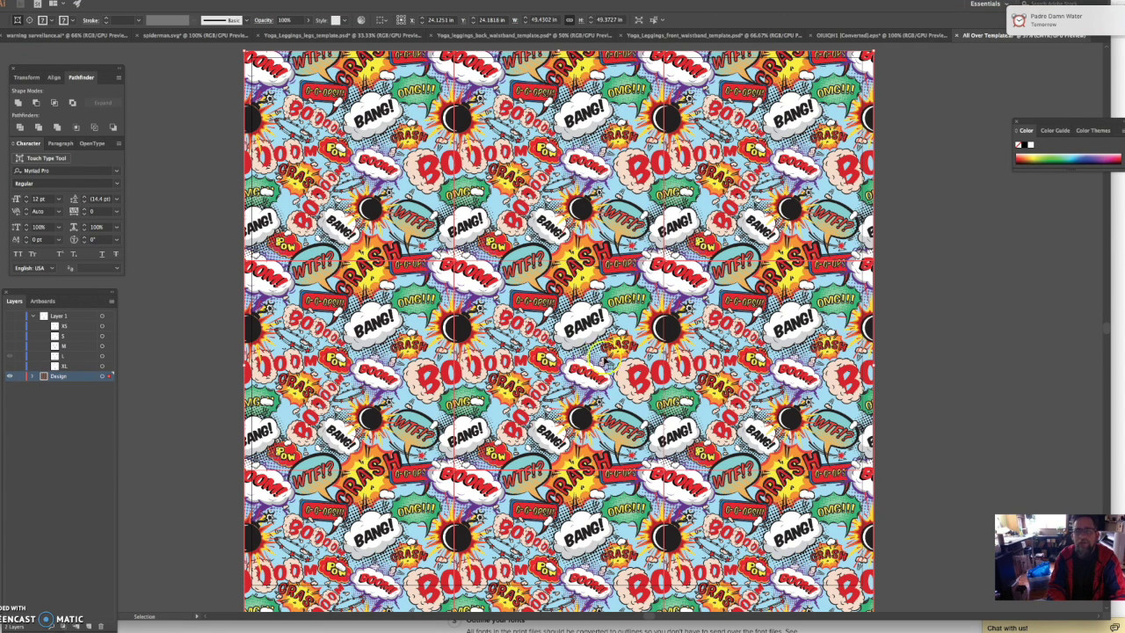
- Turn Layer 1 back on and toggle the size sublayers so only the XL outline shows
{"action": "left_click", "coordinate": [10, 315]}
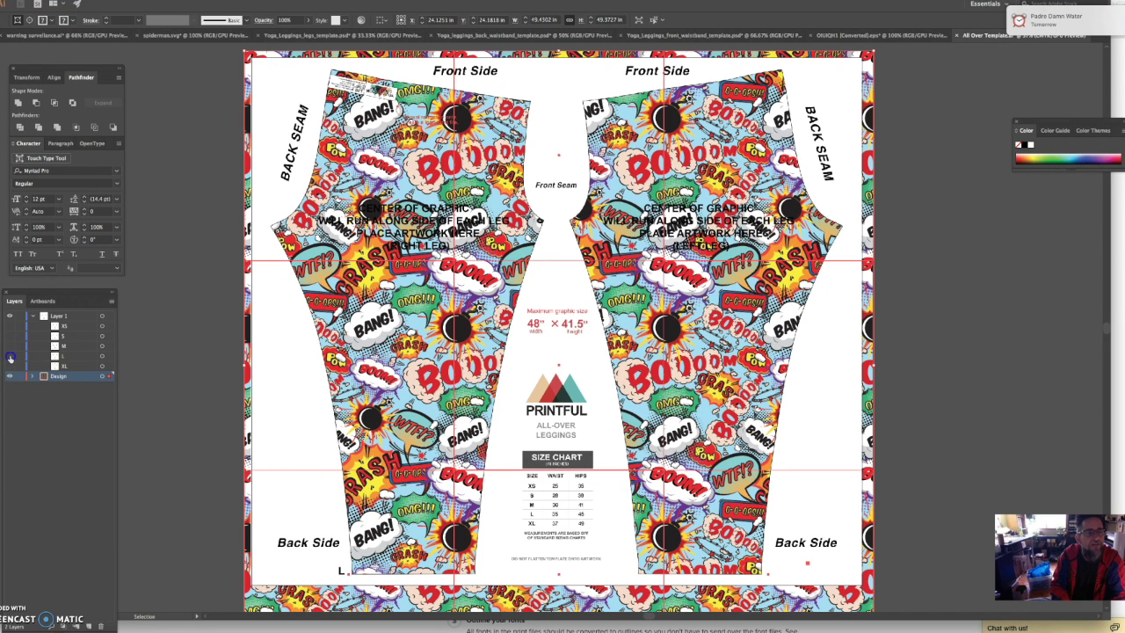
{"action": "left_click", "coordinate": [9, 326]}
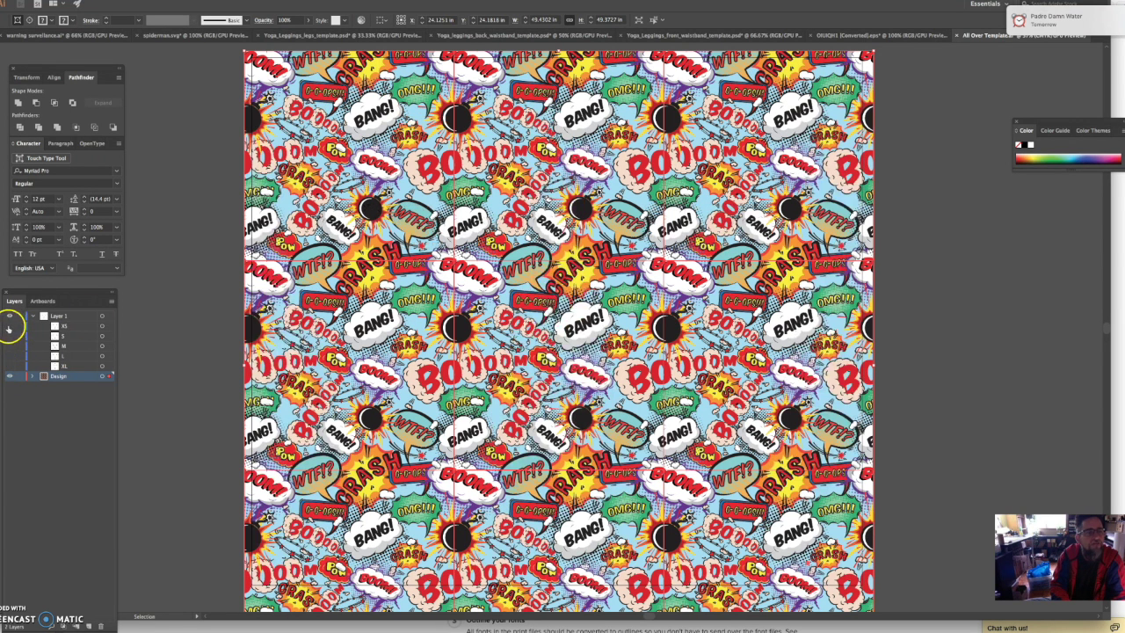
{"action": "left_click", "coordinate": [9, 327]}
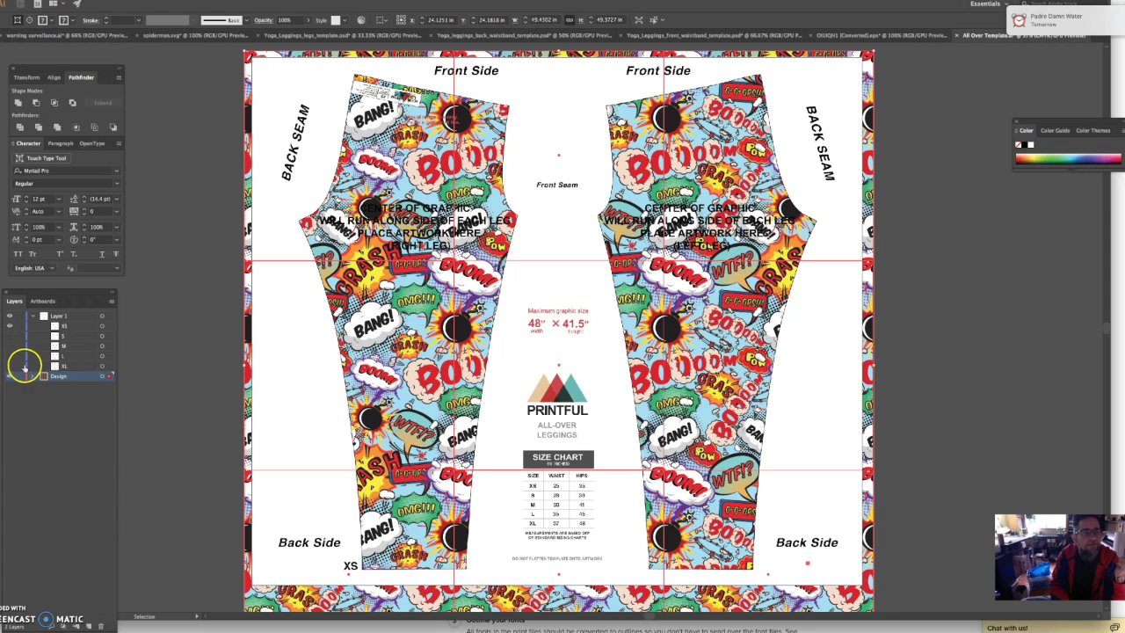
{"action": "left_click", "coordinate": [9, 326]}
{"action": "left_click", "coordinate": [9, 367]}
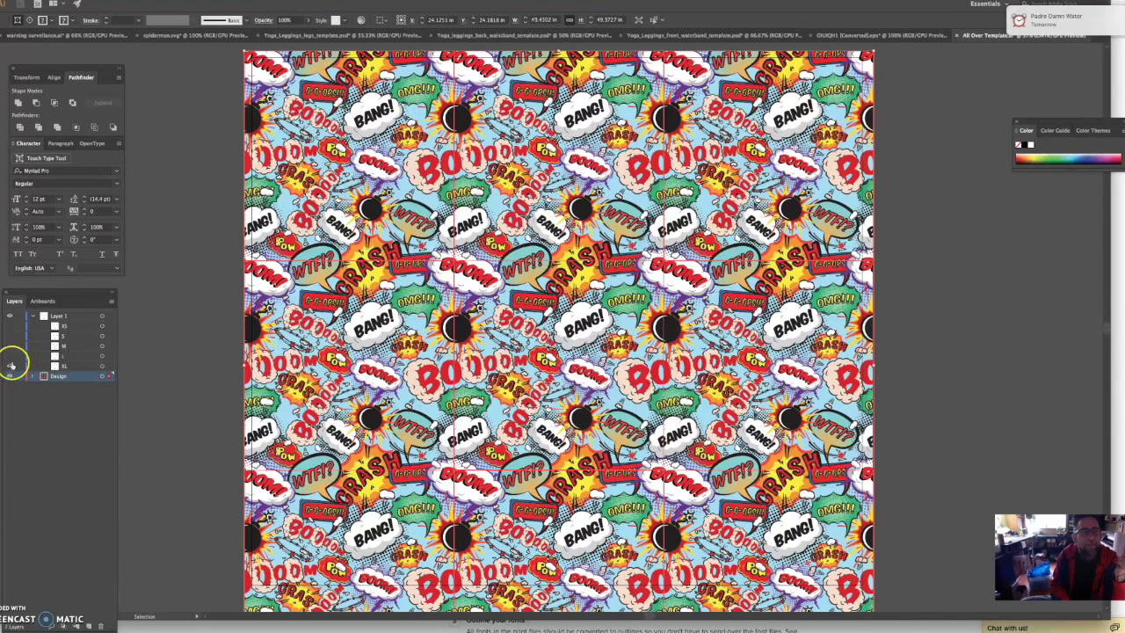
{"action": "left_click", "coordinate": [8, 367]}
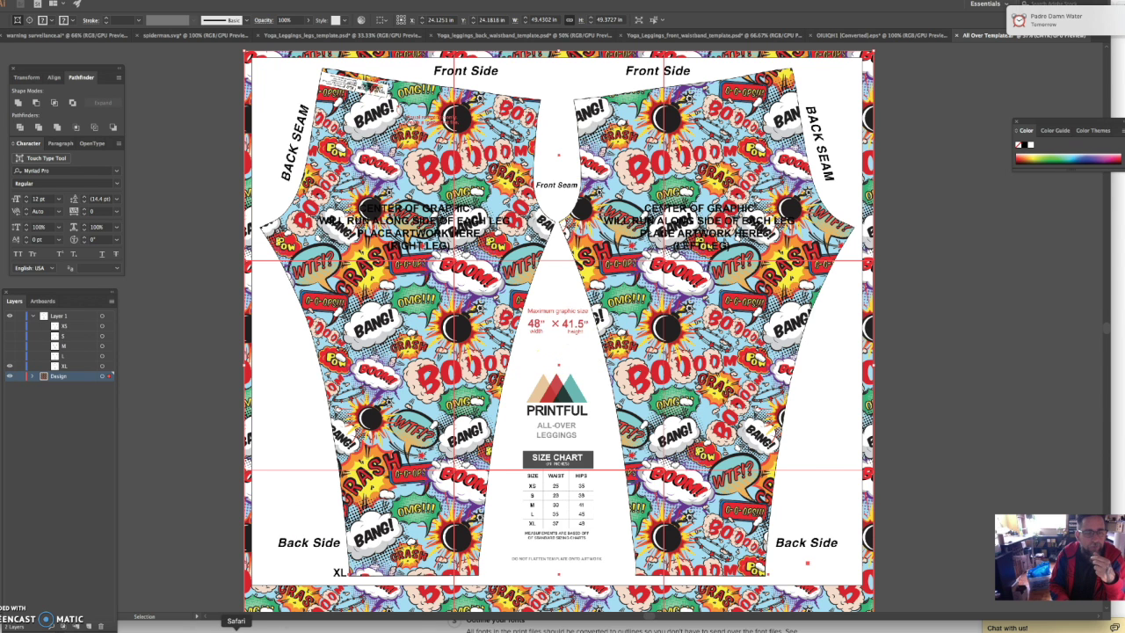
- Return to Custom Printed Leggings in Safari and look over the All-Over Capri Leggings product page
{"action": "left_click", "coordinate": [236, 628]}
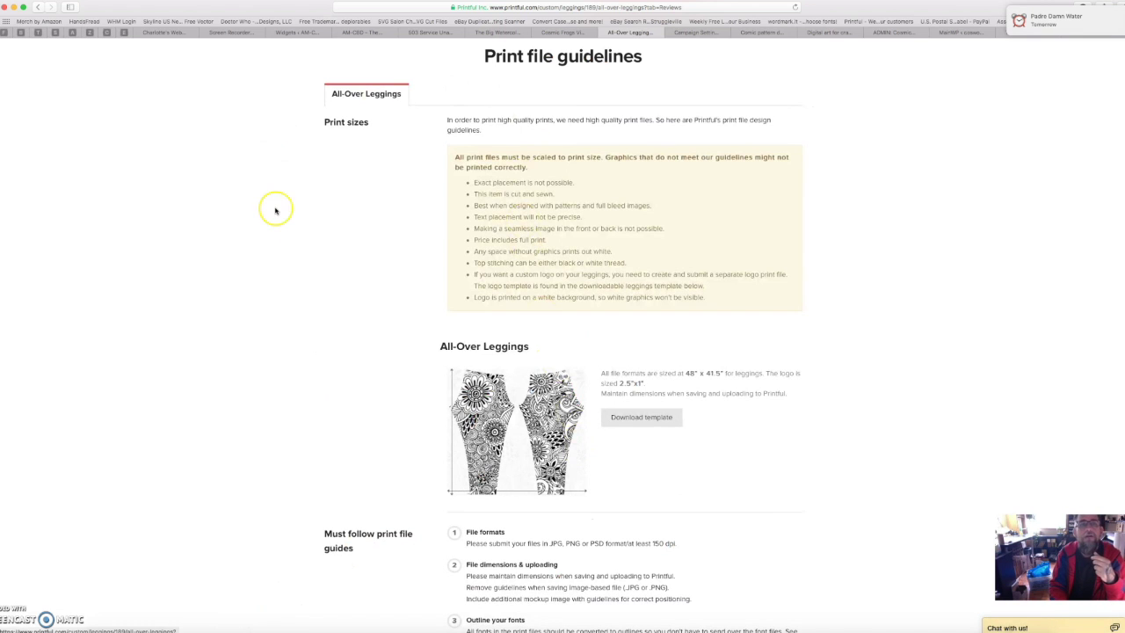
{"action": "scroll", "coordinate": [275, 211], "scroll_direction": "up", "scroll_amount": 5}
{"action": "scroll", "coordinate": [264, 198], "scroll_direction": "up", "scroll_amount": 4}
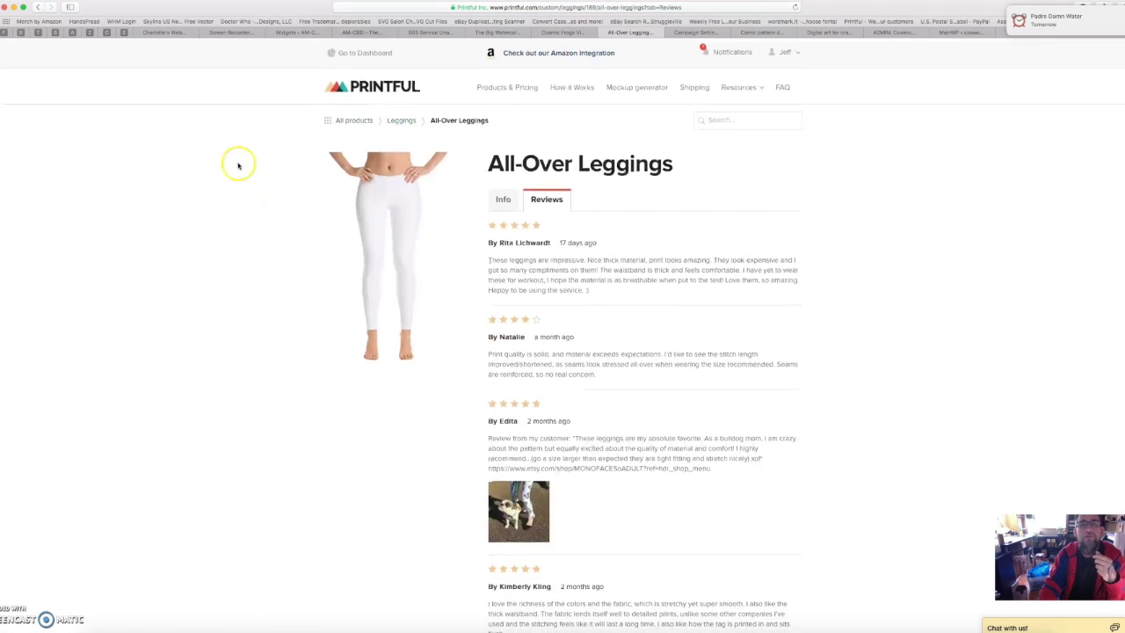
{"action": "left_click", "coordinate": [40, 8]}
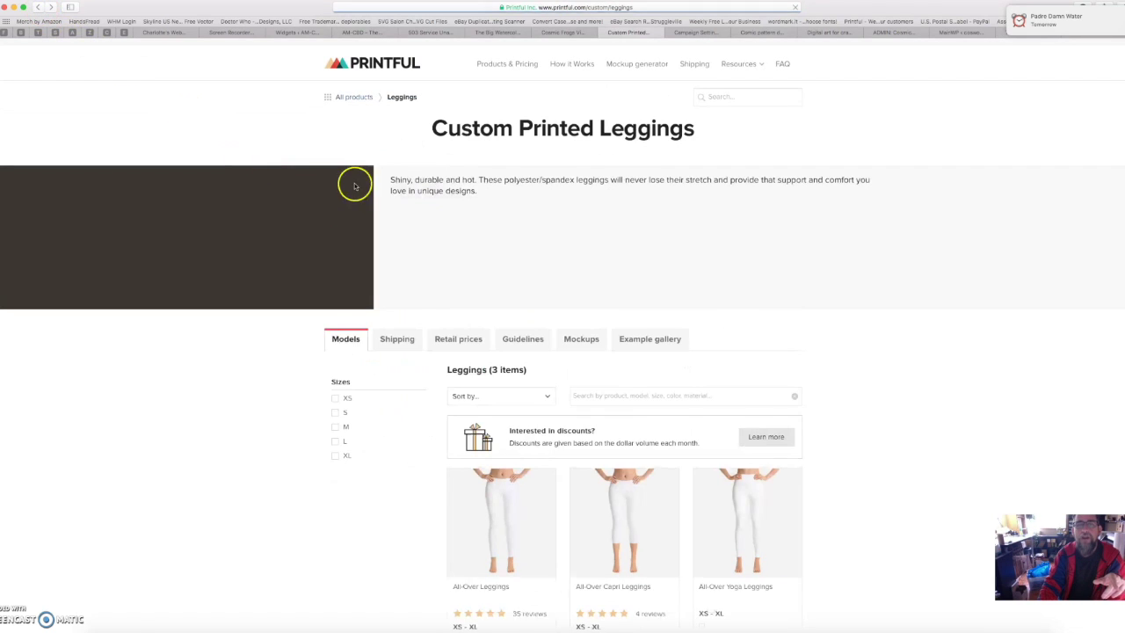
{"action": "scroll", "coordinate": [597, 396], "scroll_direction": "down", "scroll_amount": 2}
{"action": "left_click", "coordinate": [641, 465]}
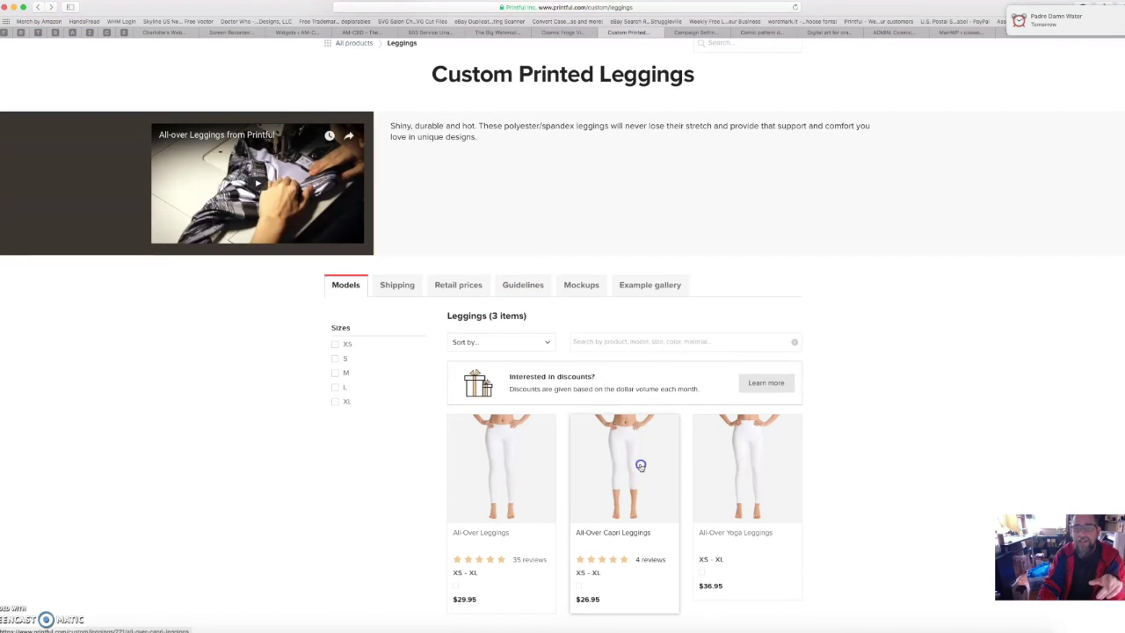
{"action": "scroll", "coordinate": [575, 433], "scroll_direction": "down", "scroll_amount": 5}
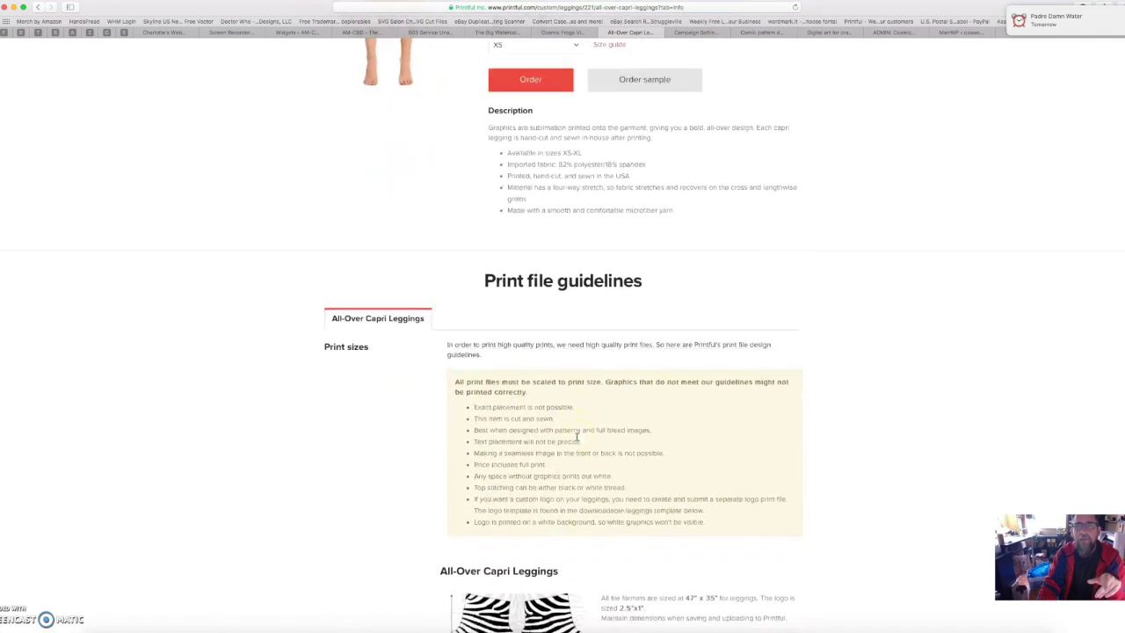
{"action": "scroll", "coordinate": [576, 435], "scroll_direction": "down", "scroll_amount": 1}
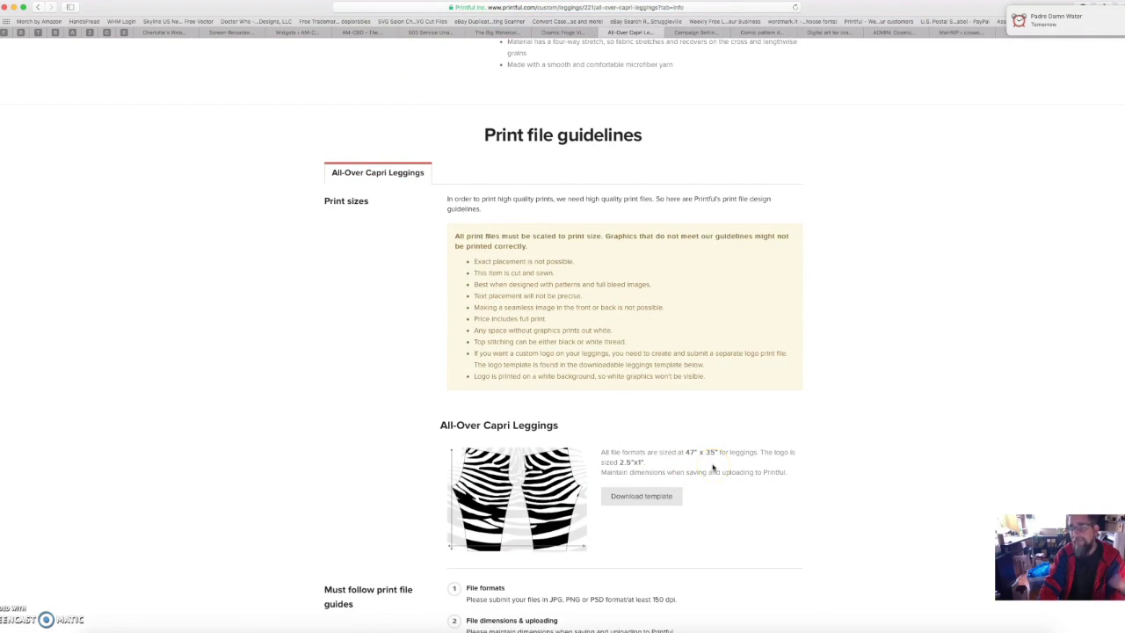
{"action": "left_click", "coordinate": [703, 468]}
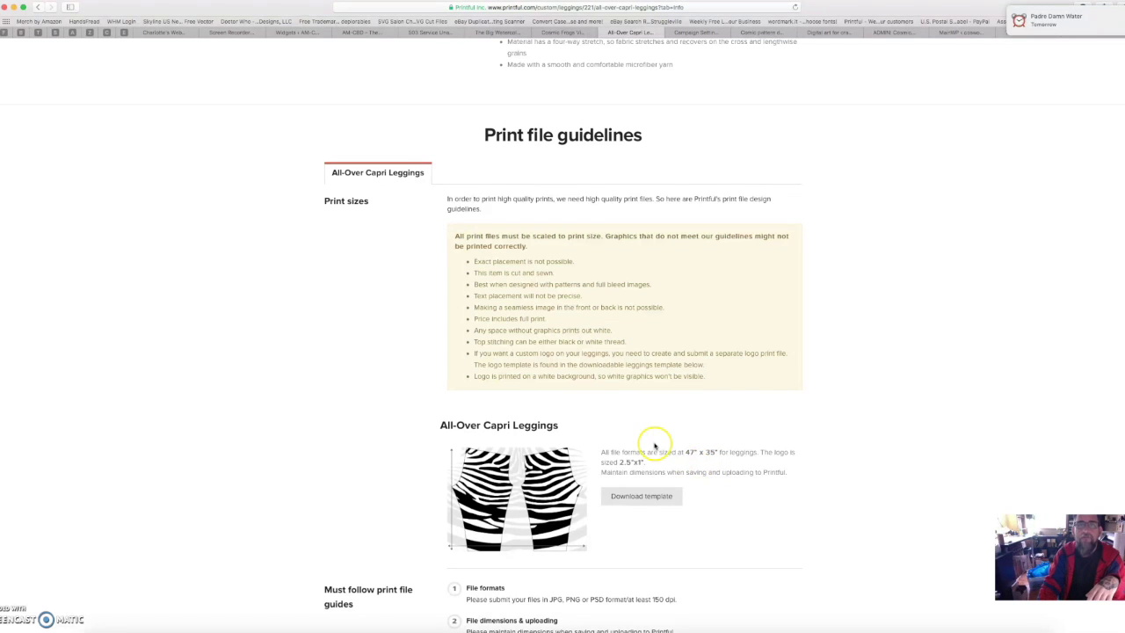
{"action": "scroll", "coordinate": [639, 410], "scroll_direction": "up", "scroll_amount": 3}
{"action": "scroll", "coordinate": [638, 410], "scroll_direction": "up", "scroll_amount": 2}
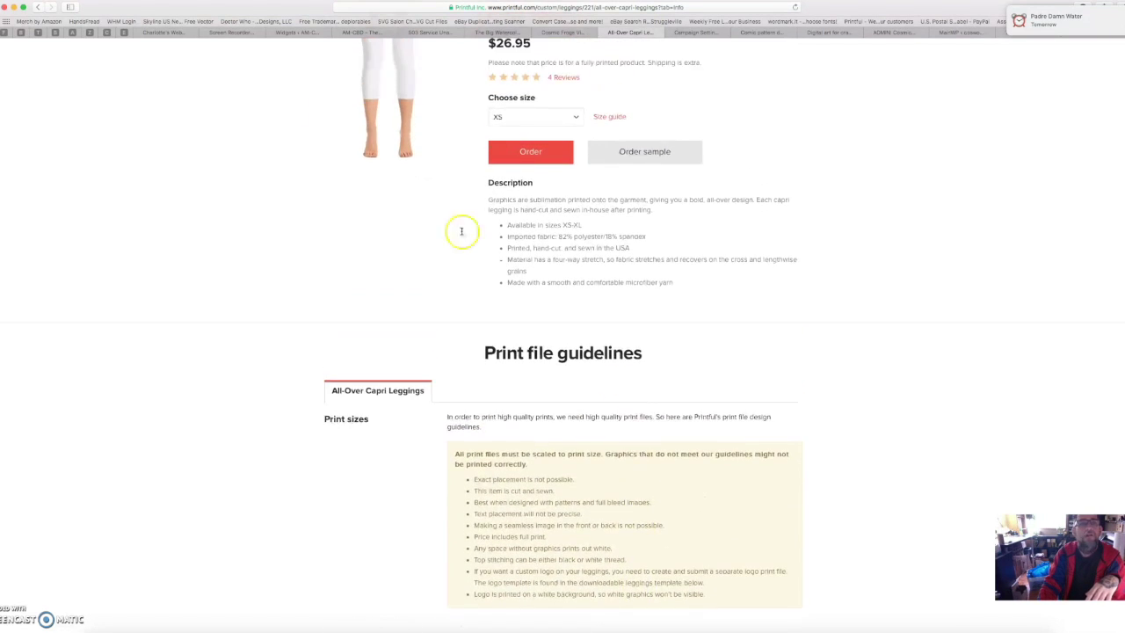
- Open the All-Over Yoga Leggings page and show its print file guidelines (legs 47 × 41 in)
{"action": "left_click", "coordinate": [39, 8]}
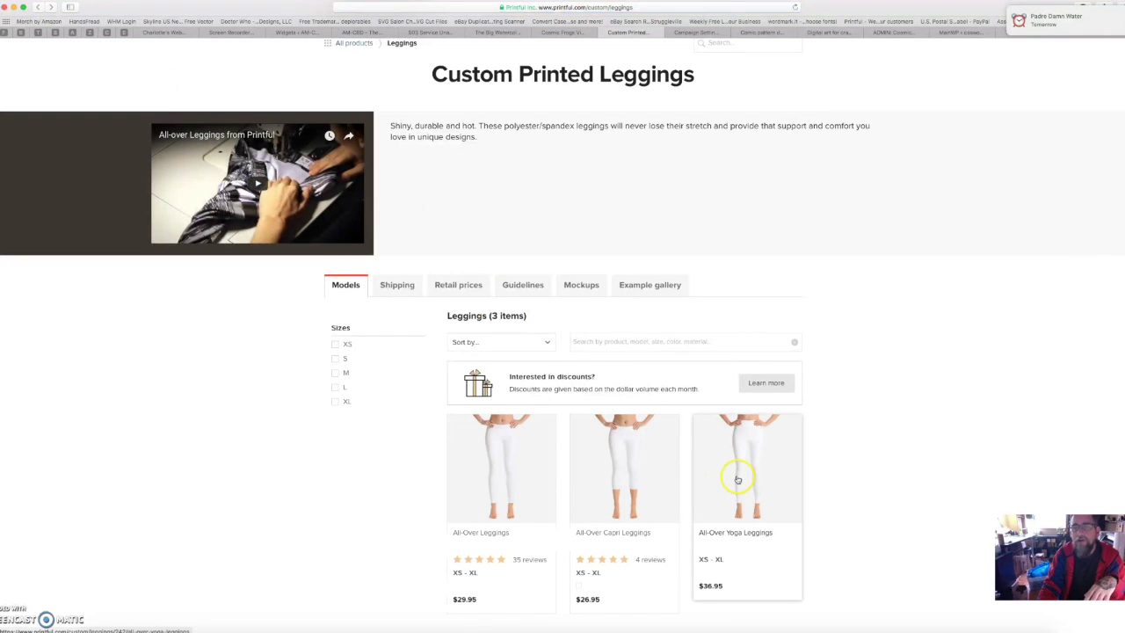
{"action": "left_click", "coordinate": [737, 479]}
{"action": "scroll", "coordinate": [677, 445], "scroll_direction": "down", "scroll_amount": 1}
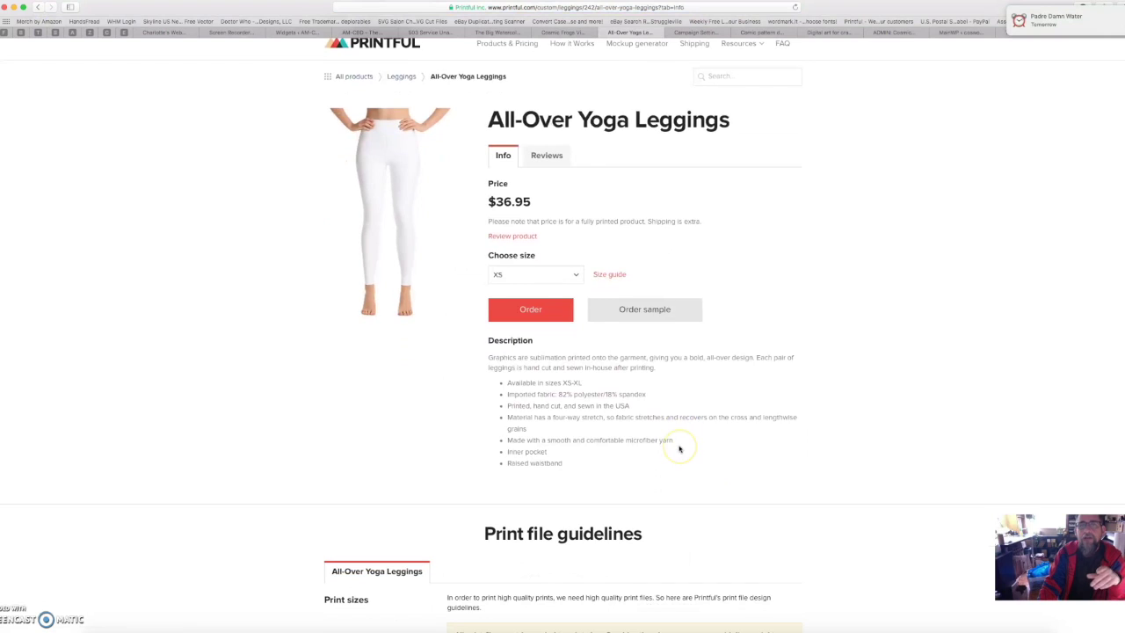
{"action": "scroll", "coordinate": [678, 449], "scroll_direction": "down", "scroll_amount": 10}
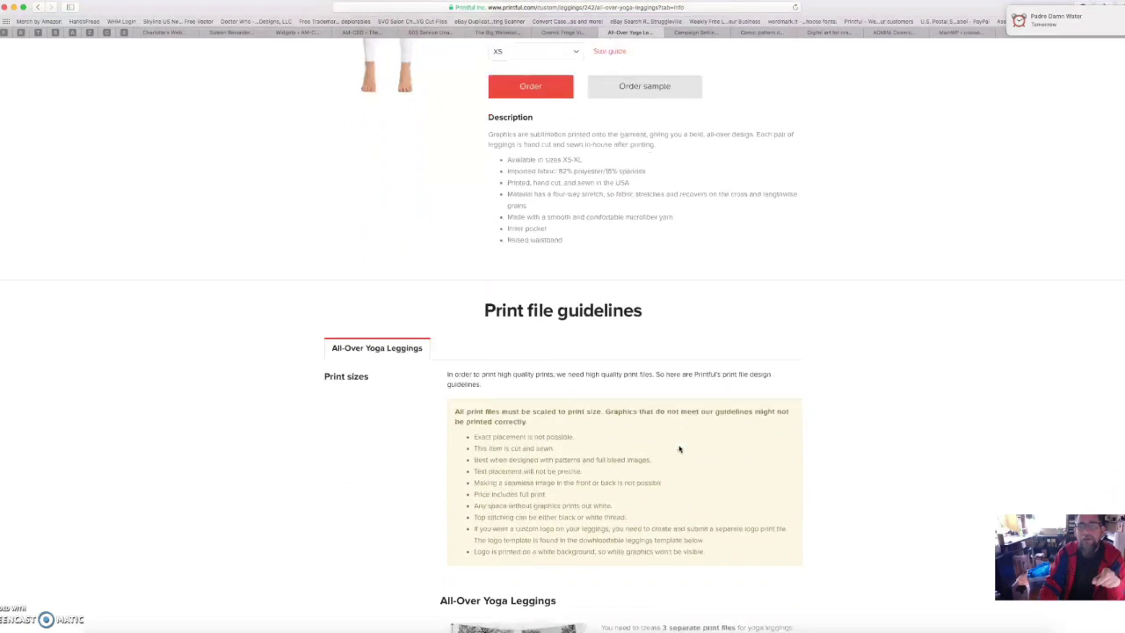
{"action": "scroll", "coordinate": [678, 449], "scroll_direction": "down", "scroll_amount": 1}
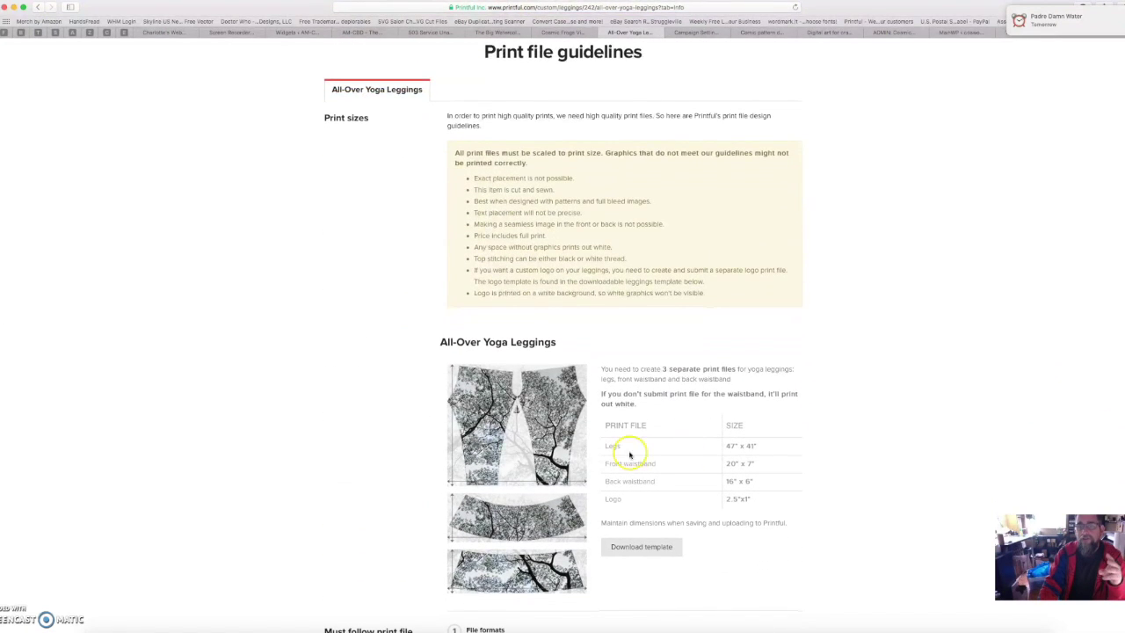
{"action": "left_click", "coordinate": [722, 453]}
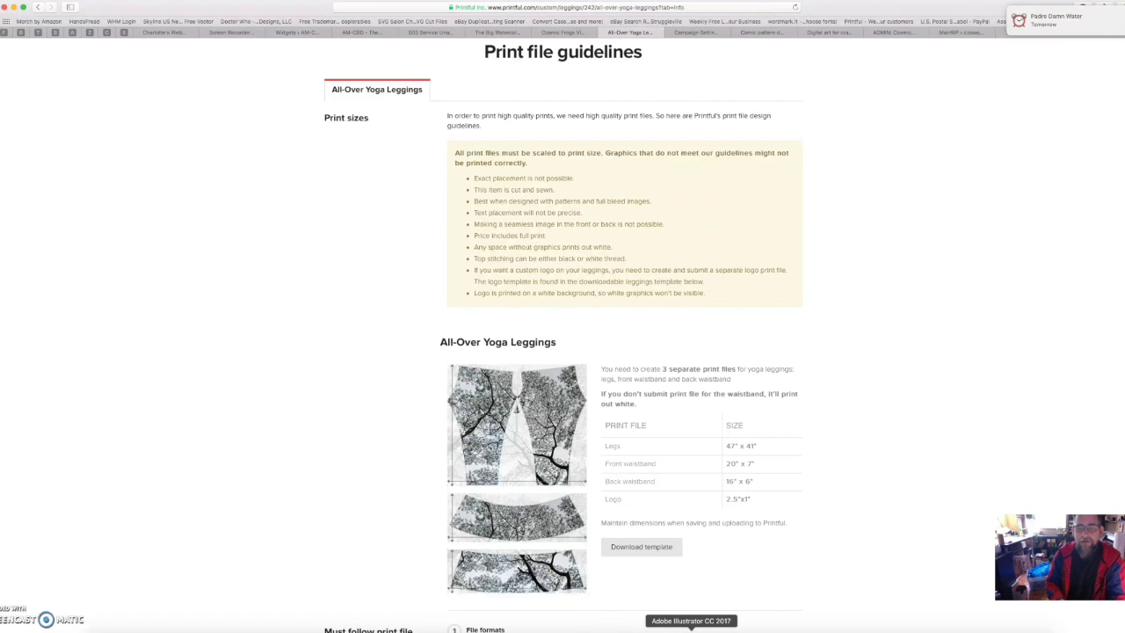
- Back in Illustrator, hide Layer 1 so the leggings template no longer covers the comic pattern
{"action": "left_click", "coordinate": [704, 624]}
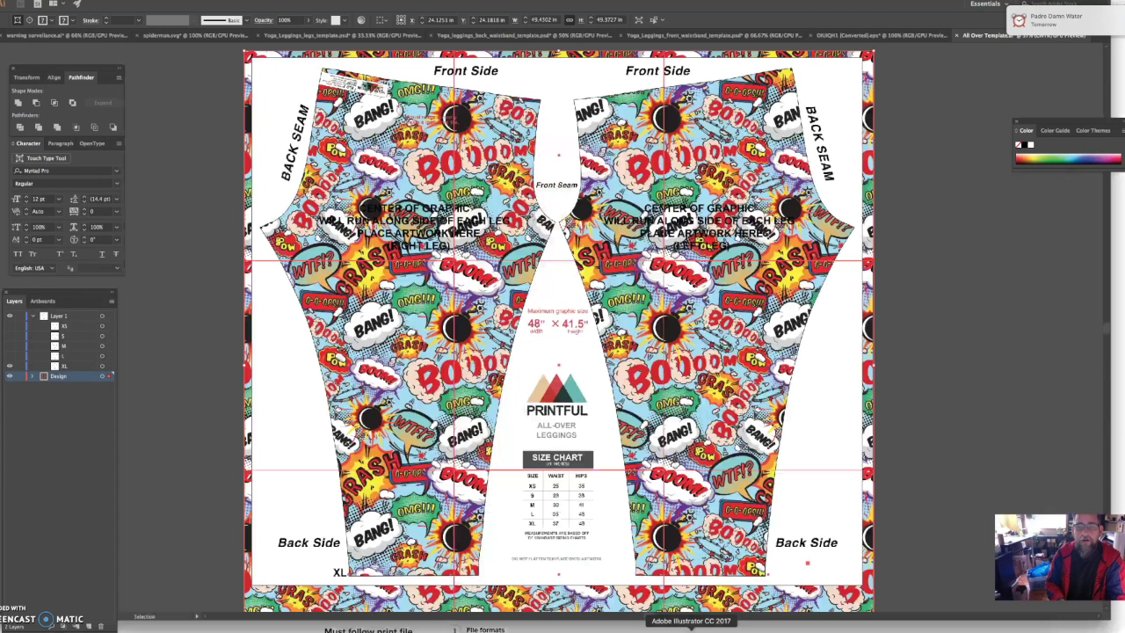
{"action": "left_click", "coordinate": [9, 316]}
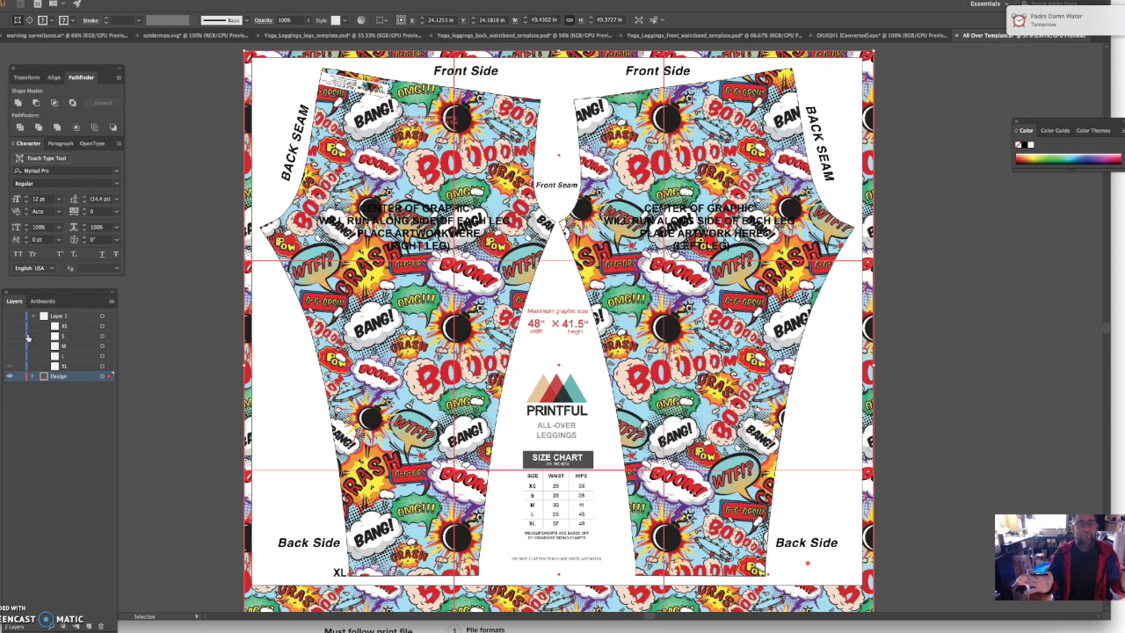
{"action": "left_click", "coordinate": [27, 337]}
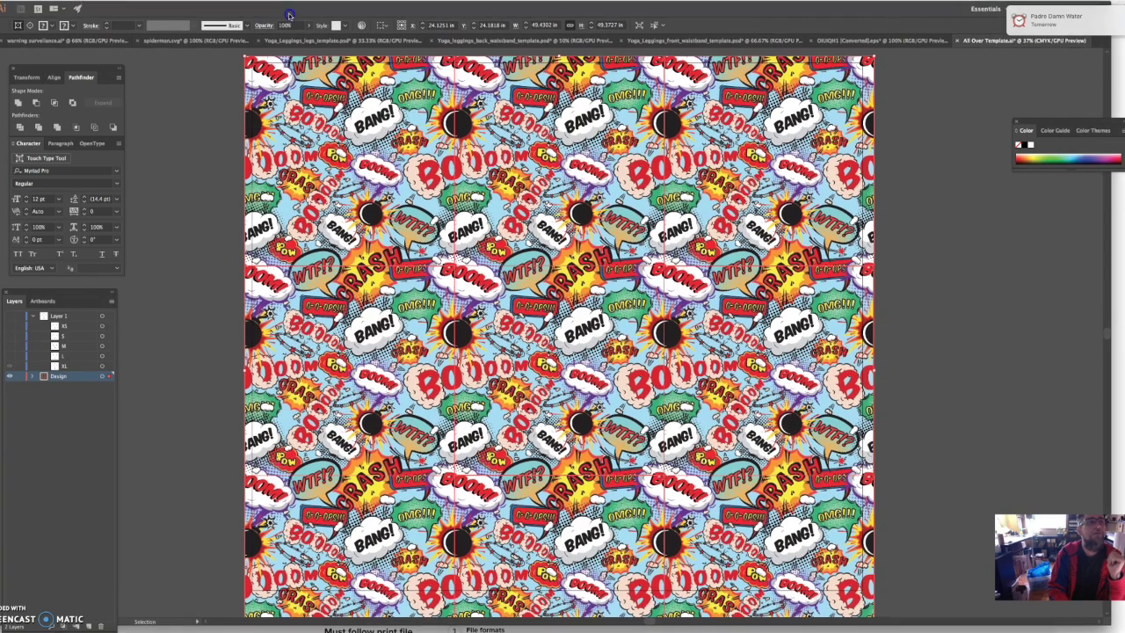
{"action": "left_click", "coordinate": [65, 18]}
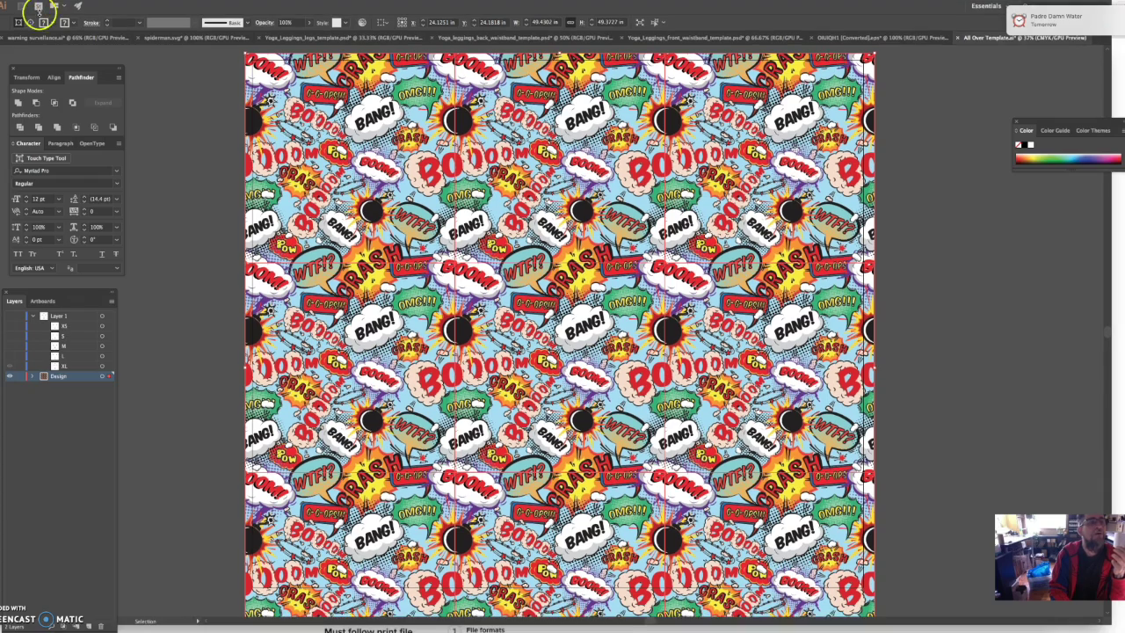
- Export the artboard as PNG named All Over Template.png into the _leggings folder
{"action": "left_click", "coordinate": [39, 8]}
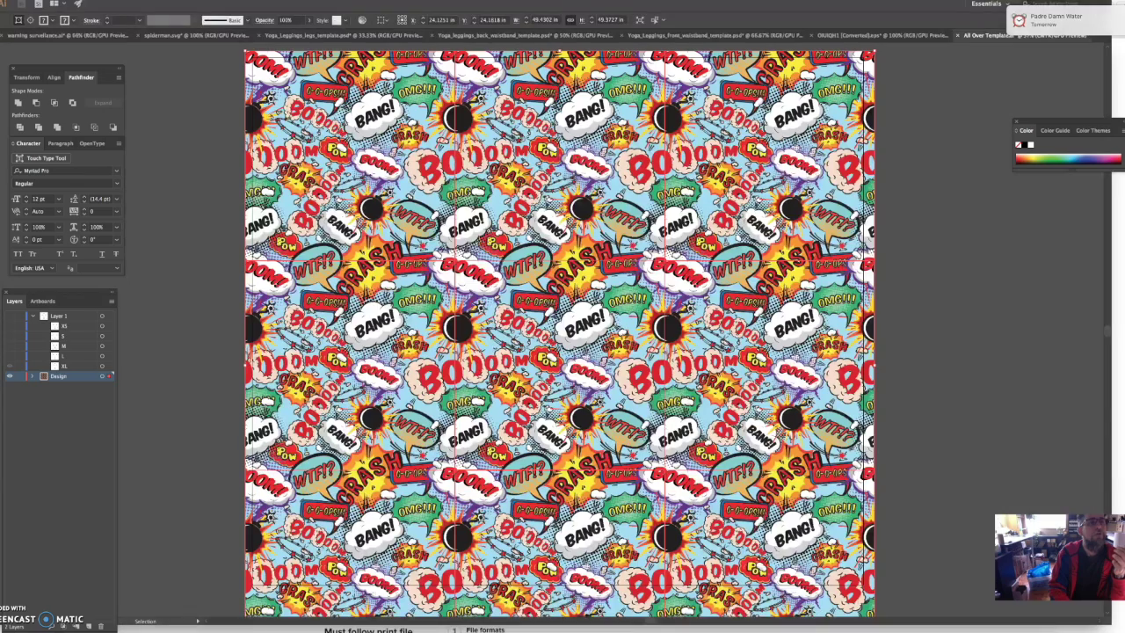
{"action": "left_click", "coordinate": [48, 1]}
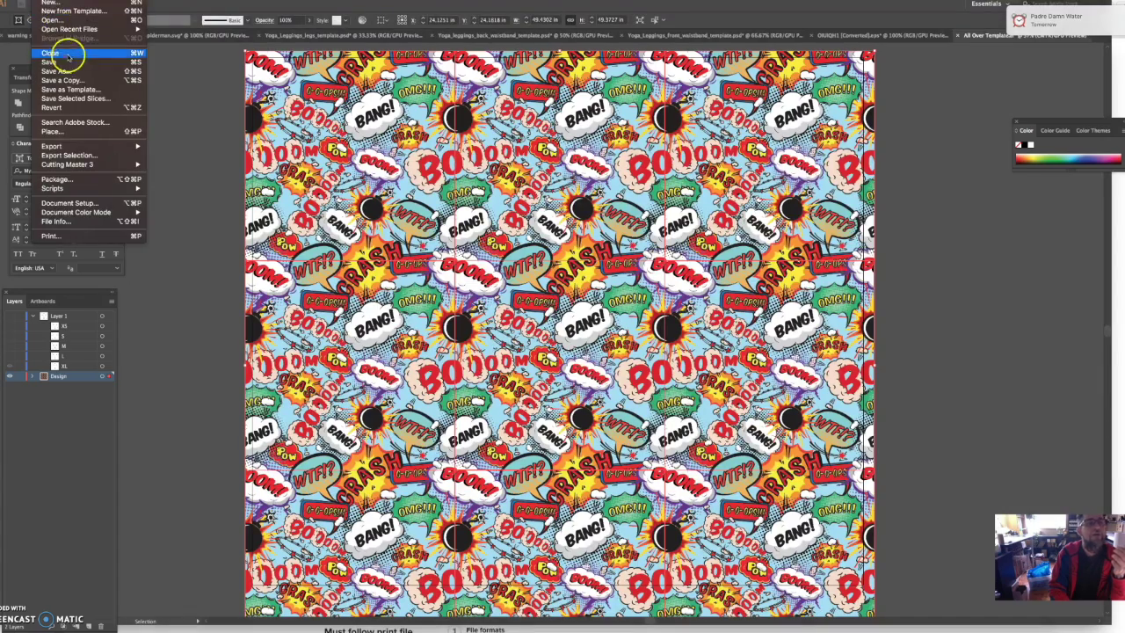
{"action": "mouse_move", "coordinate": [94, 145]}
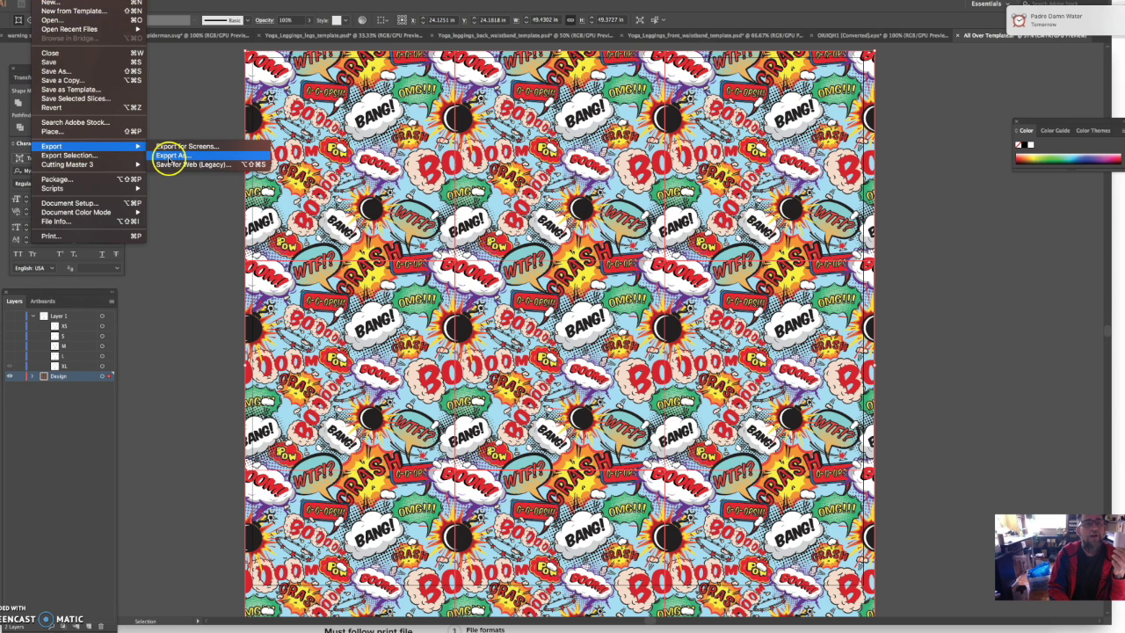
{"action": "left_click", "coordinate": [172, 155]}
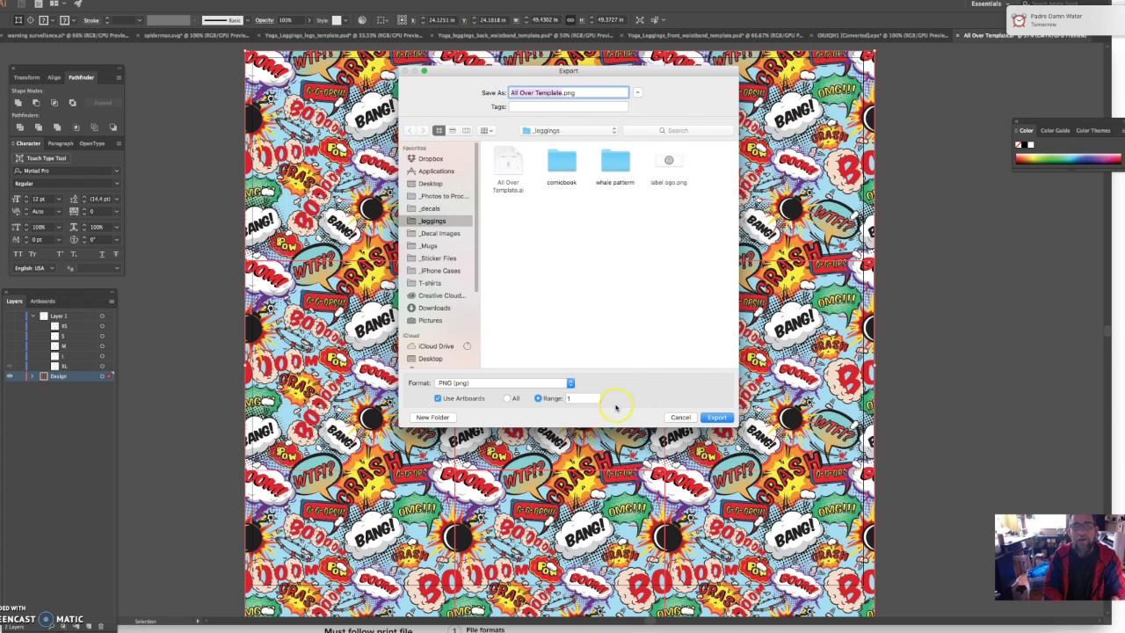
{"action": "left_click", "coordinate": [716, 417]}
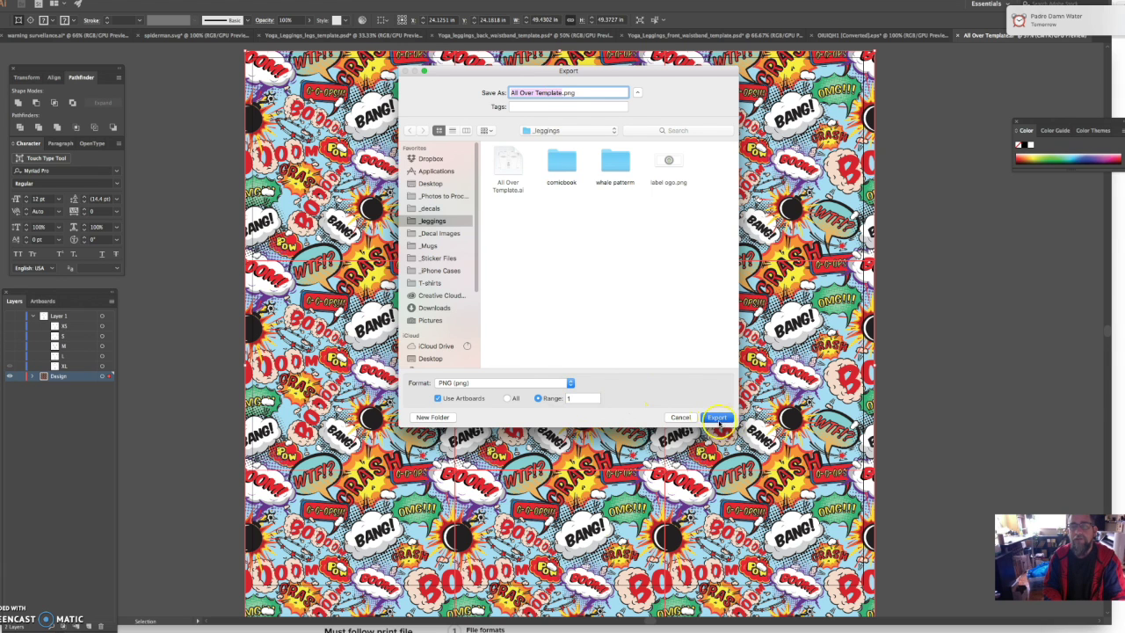
{"action": "left_click", "coordinate": [716, 419]}
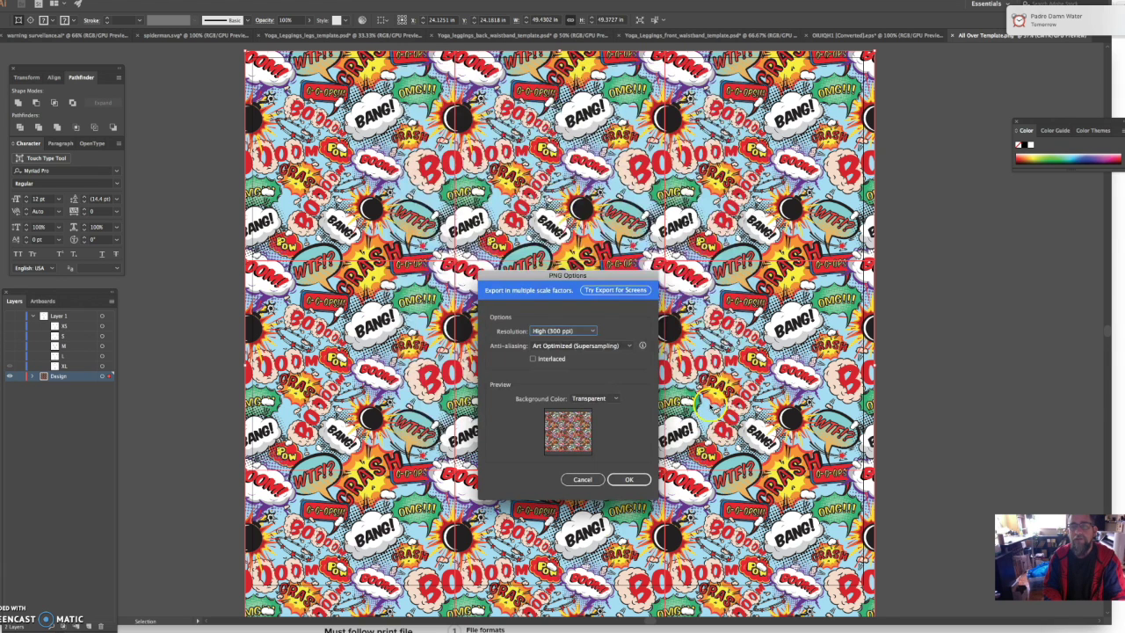
- Set the PNG export resolution to Medium (150 ppi), confirm, and return to the Printful guidelines
{"action": "left_click", "coordinate": [593, 332]}
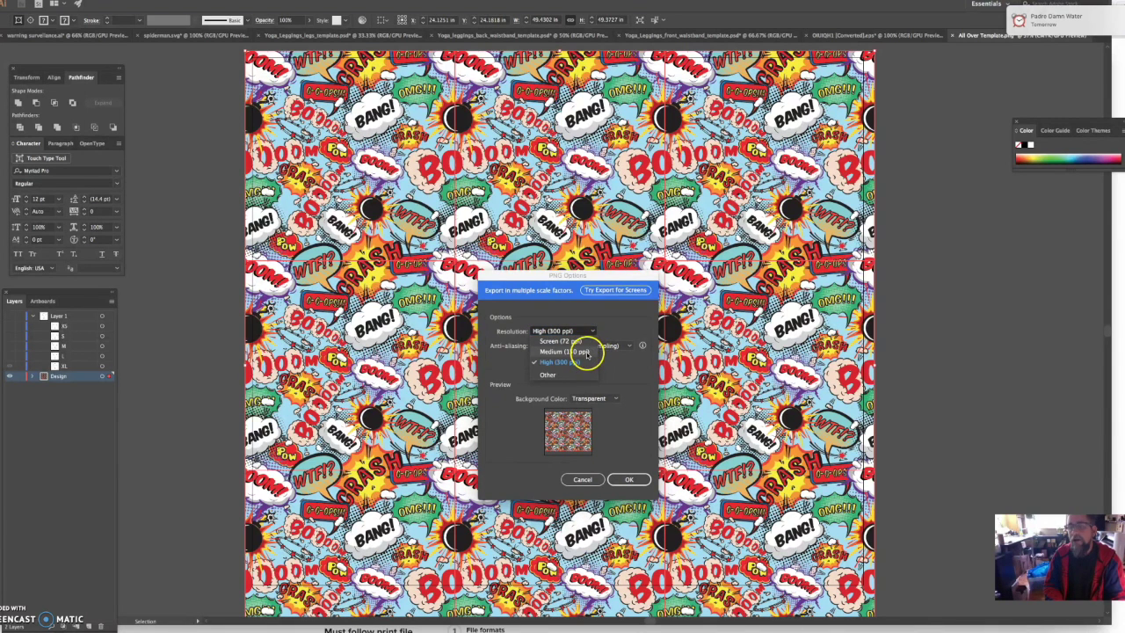
{"action": "left_click", "coordinate": [586, 352]}
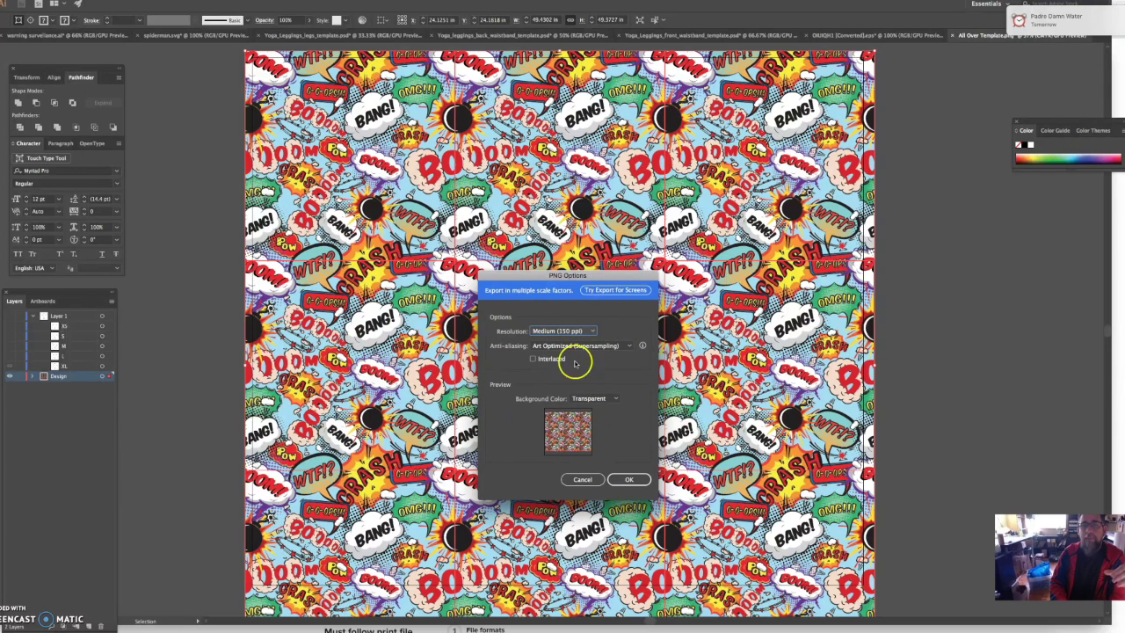
{"action": "left_click", "coordinate": [634, 481]}
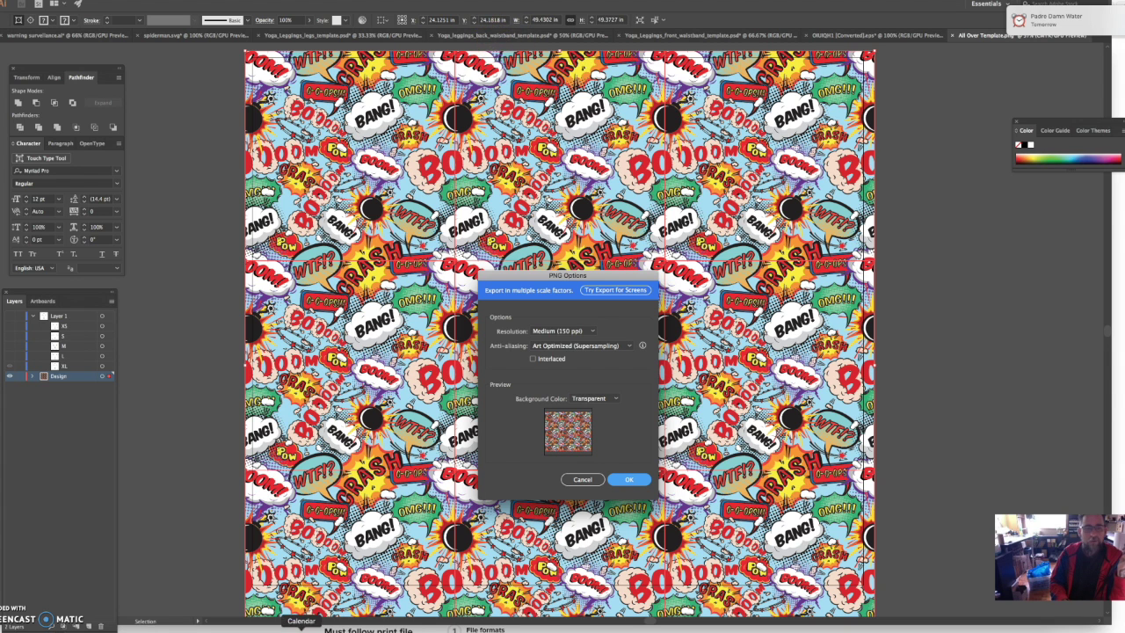
{"action": "left_click", "coordinate": [255, 626]}
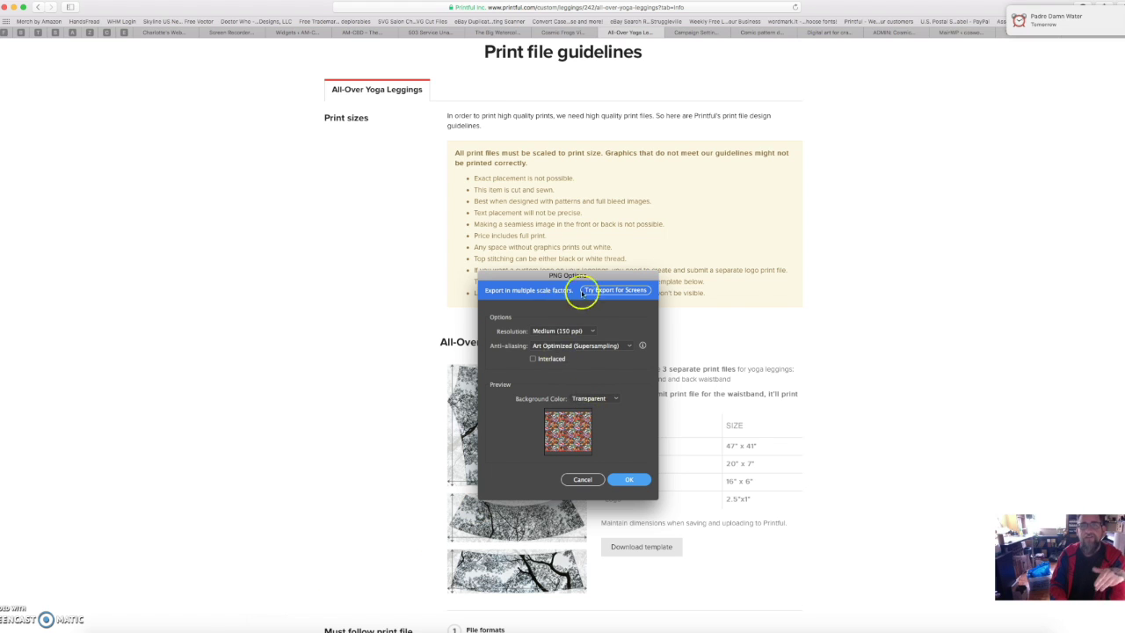
- In the Cosmic Frogs Vinyl store, add a new product under Leggings > All-Over Leggings
{"action": "left_click_drag", "start_coordinate": [580, 276], "coordinate": [1058, 255]}
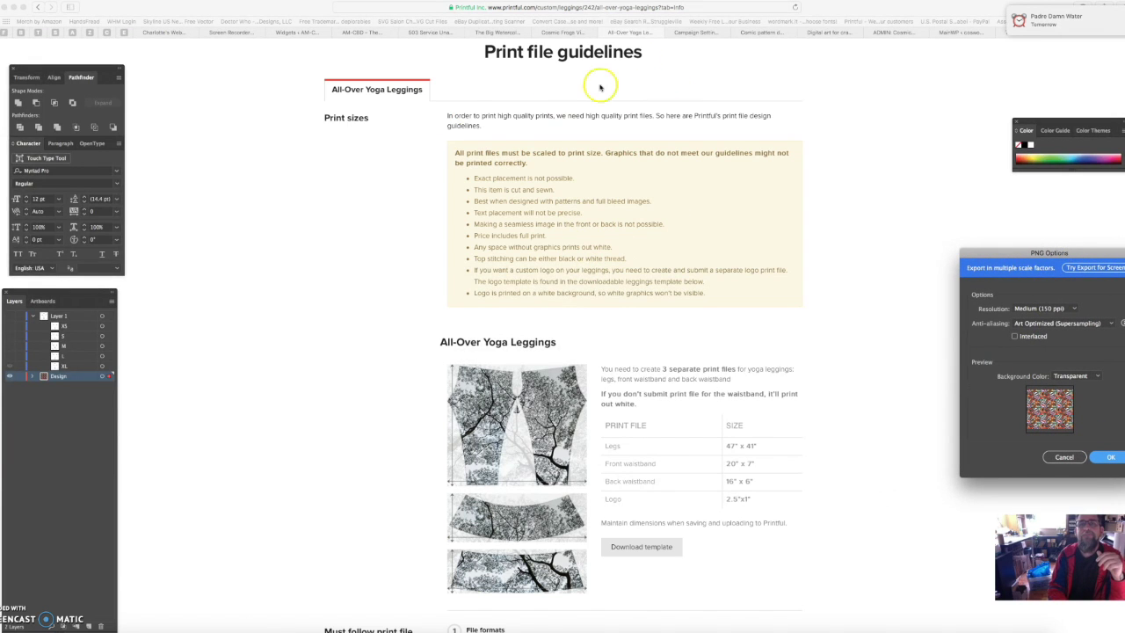
{"action": "left_click", "coordinate": [563, 31]}
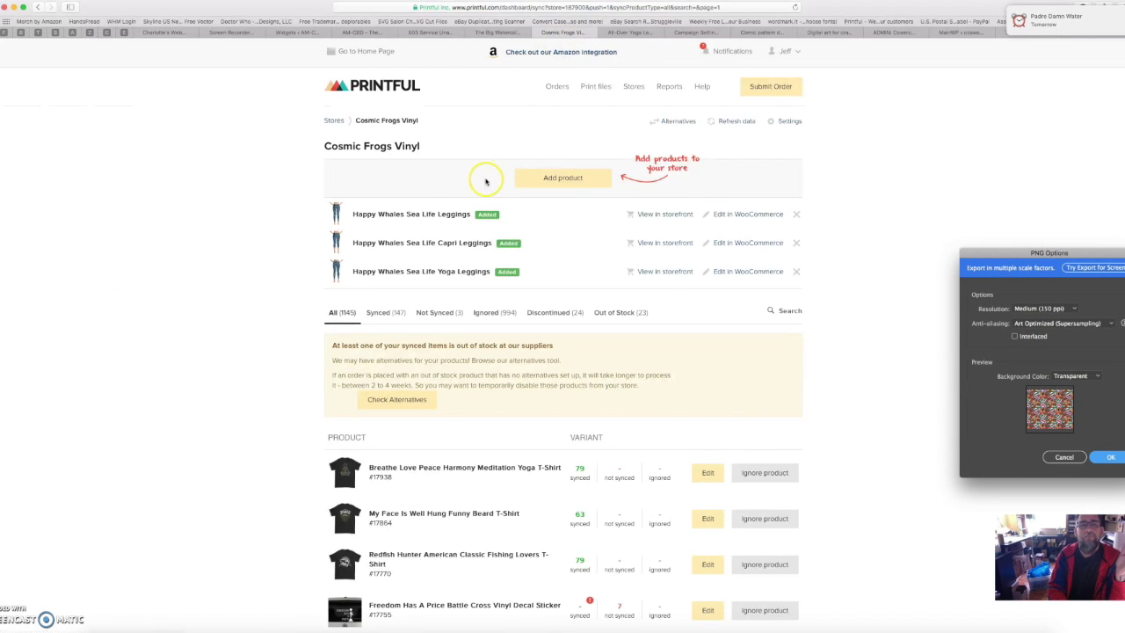
{"action": "left_click", "coordinate": [562, 179]}
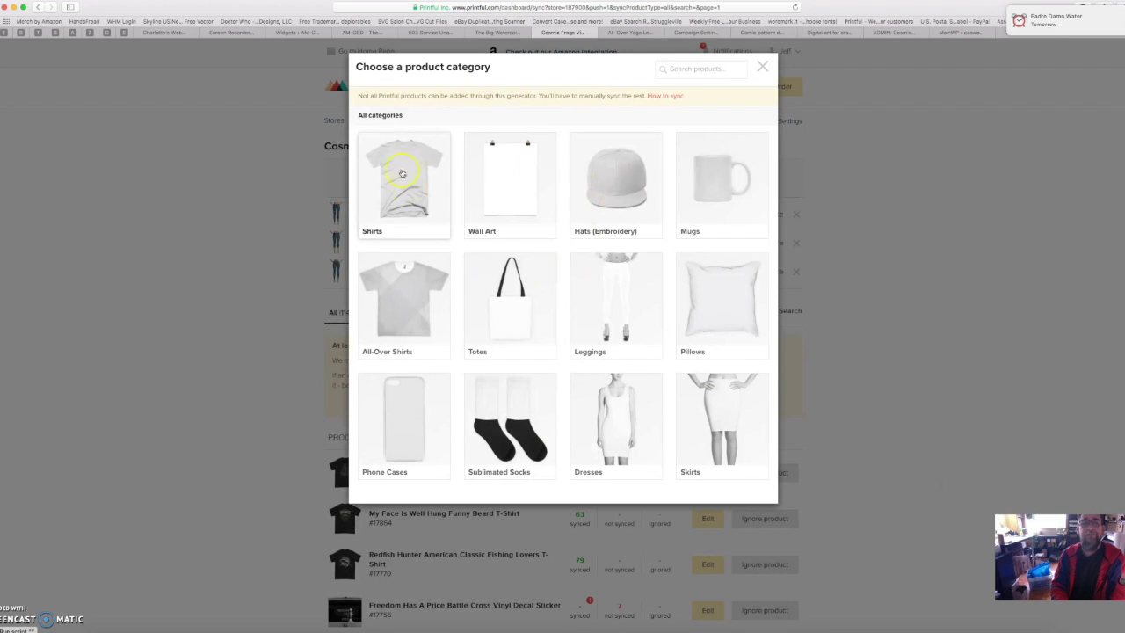
{"action": "left_click", "coordinate": [617, 297]}
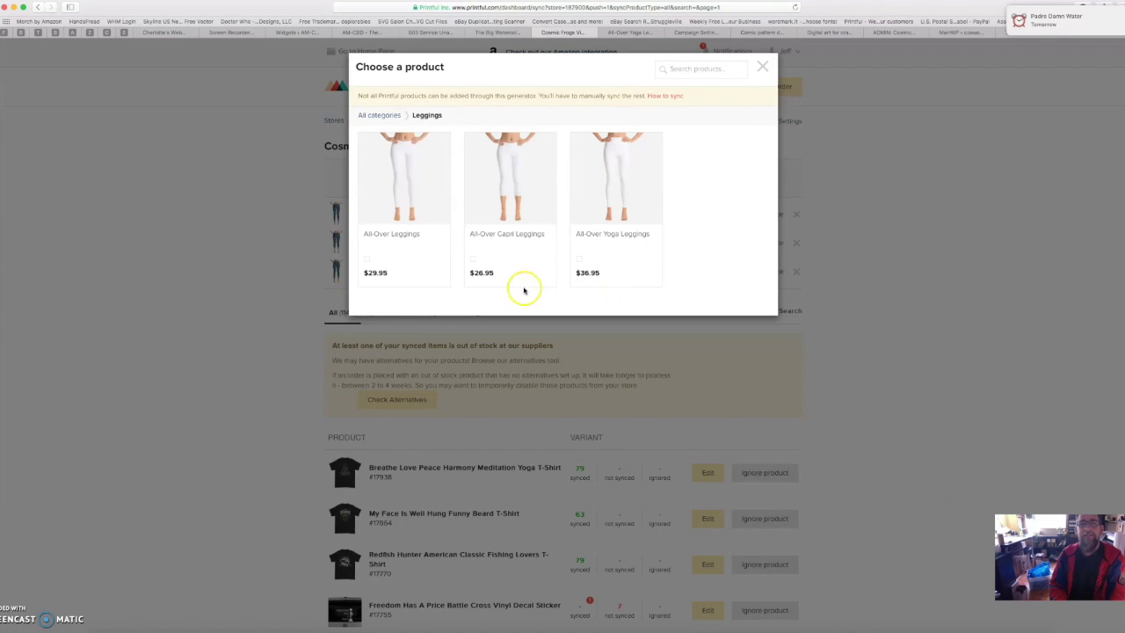
{"action": "left_click", "coordinate": [403, 181]}
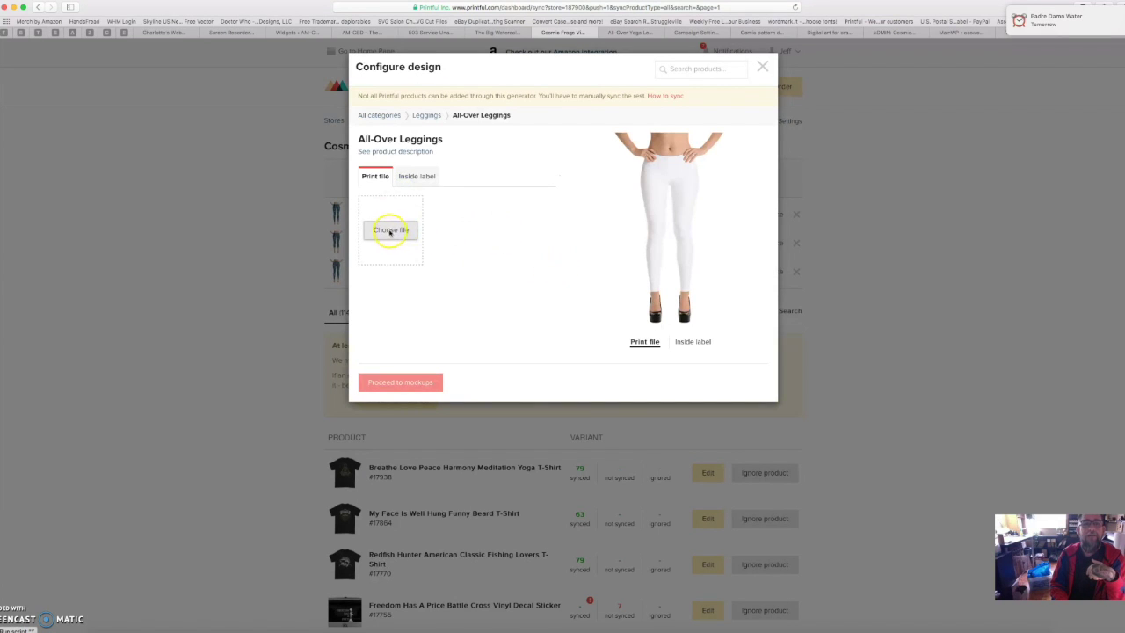
- Upload all over-01.png from the comicbook folder into the Cosmic Frogs Vinyl print file library
{"action": "left_click", "coordinate": [390, 231]}
{"action": "left_click", "coordinate": [398, 101]}
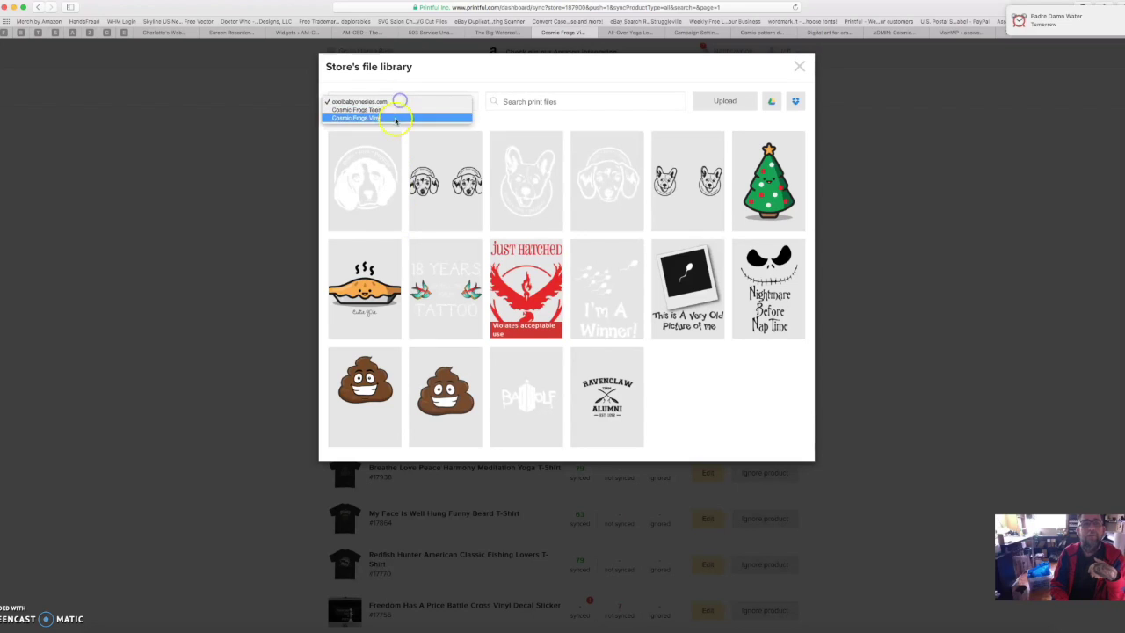
{"action": "left_click", "coordinate": [395, 118]}
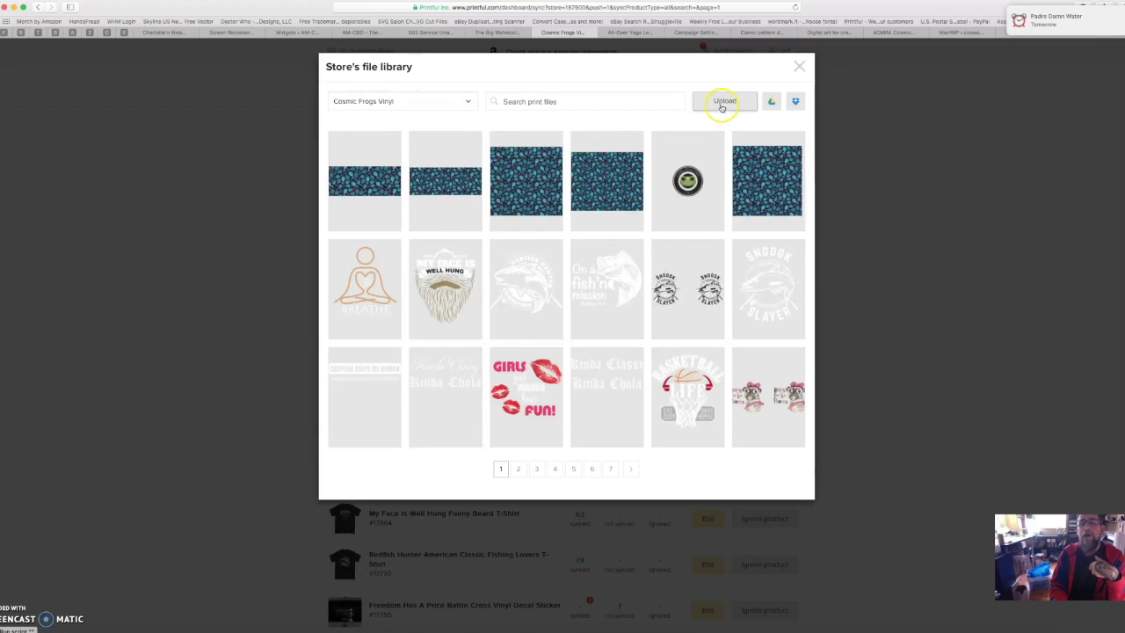
{"action": "left_click", "coordinate": [723, 102]}
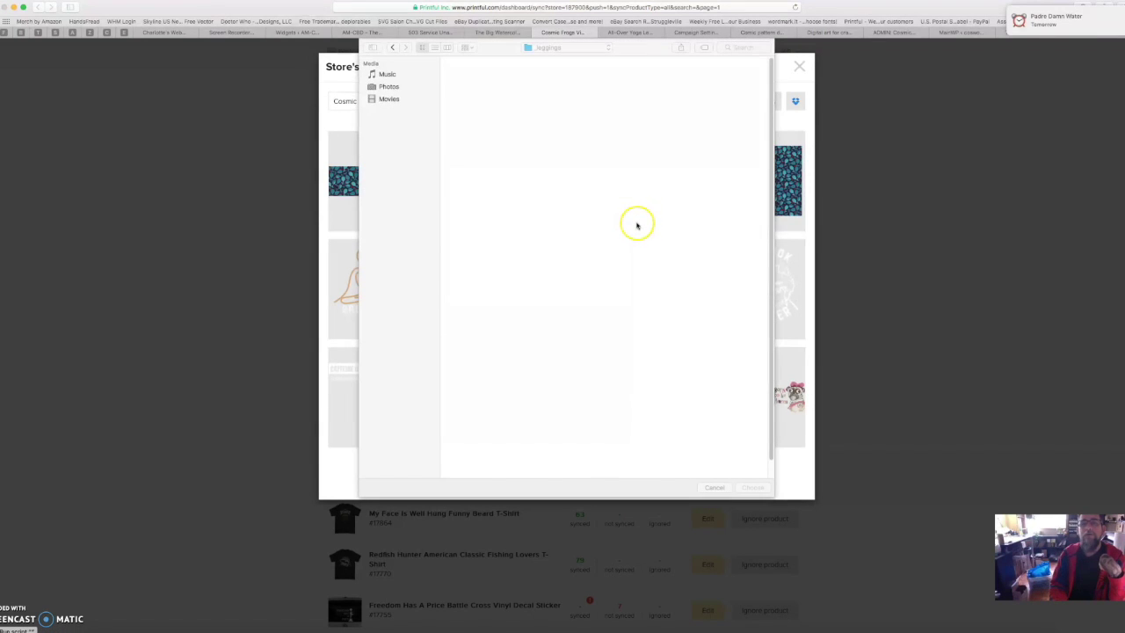
{"action": "double_click", "coordinate": [574, 79]}
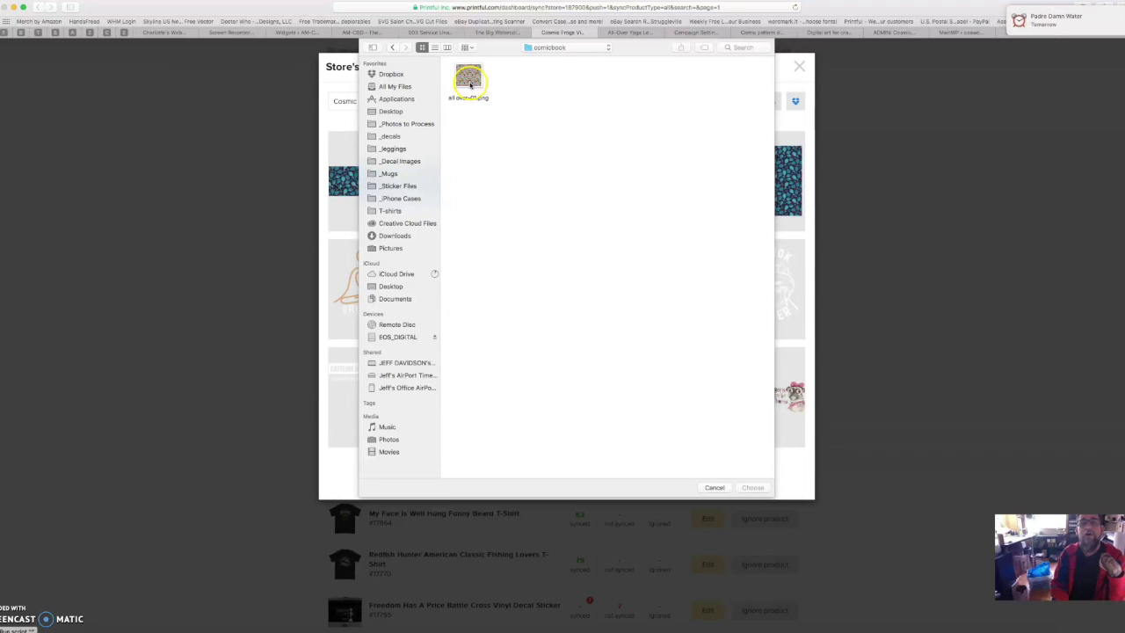
{"action": "left_click", "coordinate": [545, 47]}
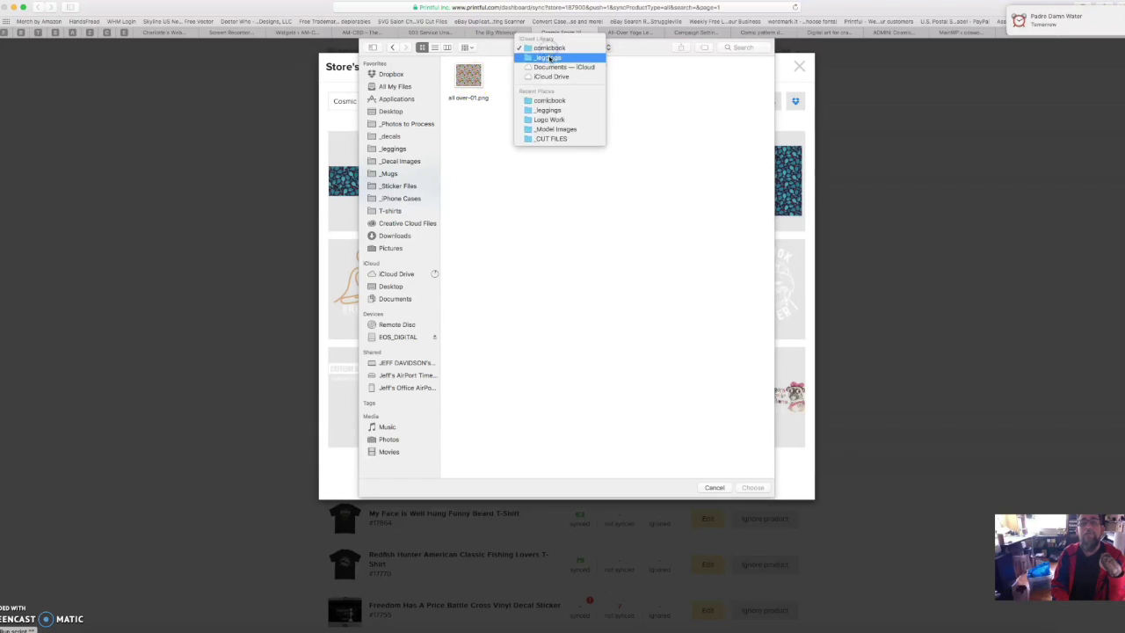
{"action": "left_click", "coordinate": [549, 56]}
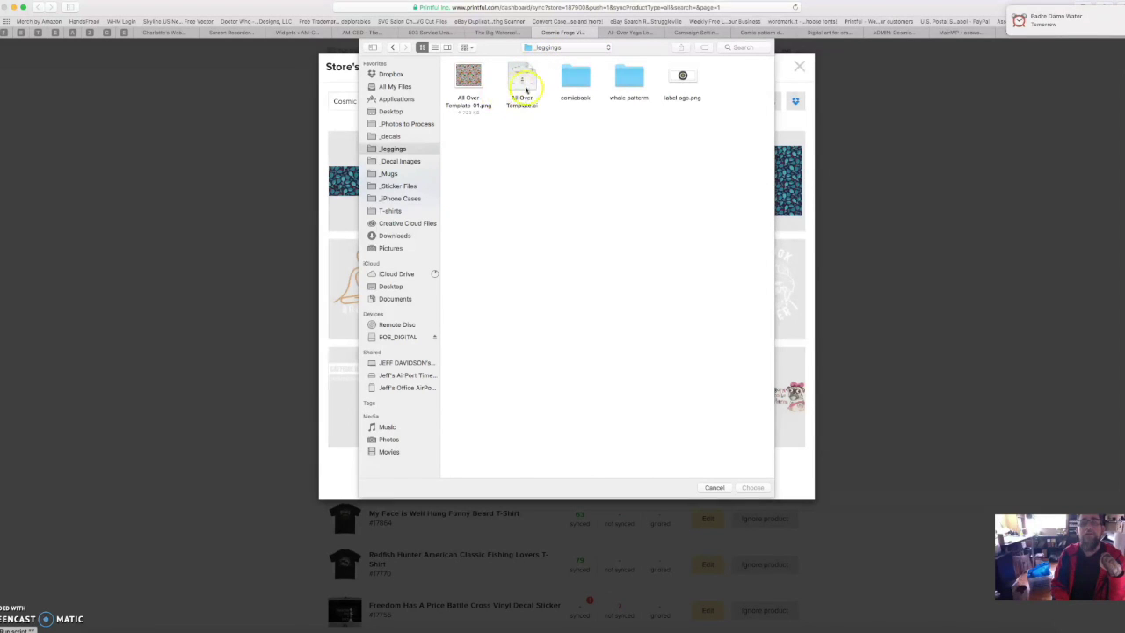
{"action": "double_click", "coordinate": [575, 79]}
{"action": "double_click", "coordinate": [483, 85]}
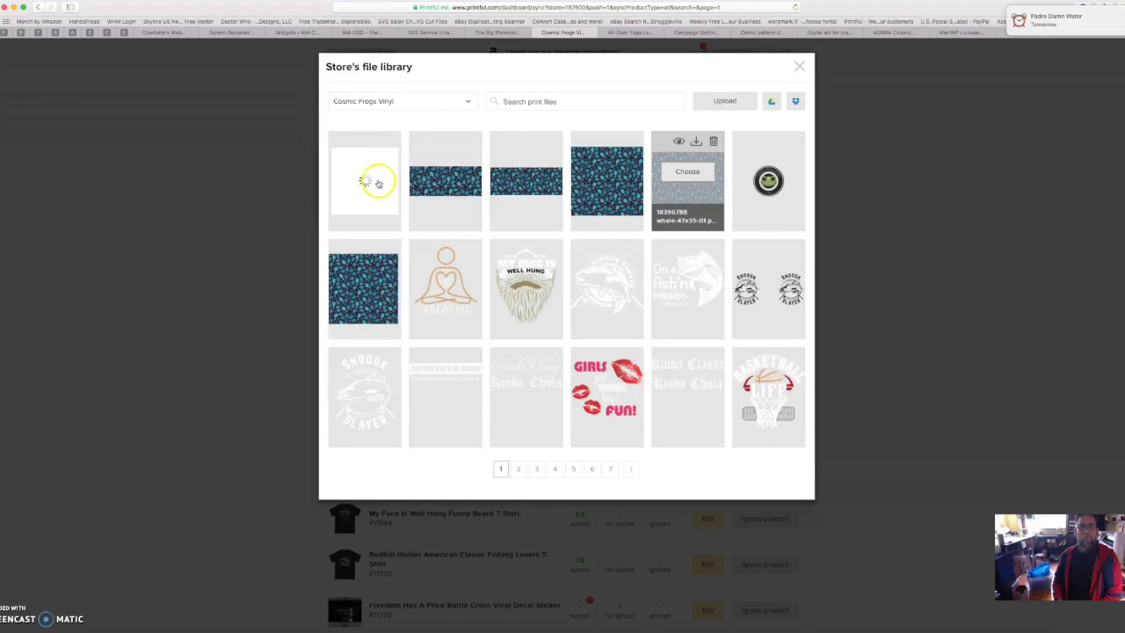
- Apply the uploaded comic print and remove the Sneakers and High-heels mockups, keeping Barefoot only
{"action": "left_click", "coordinate": [365, 173]}
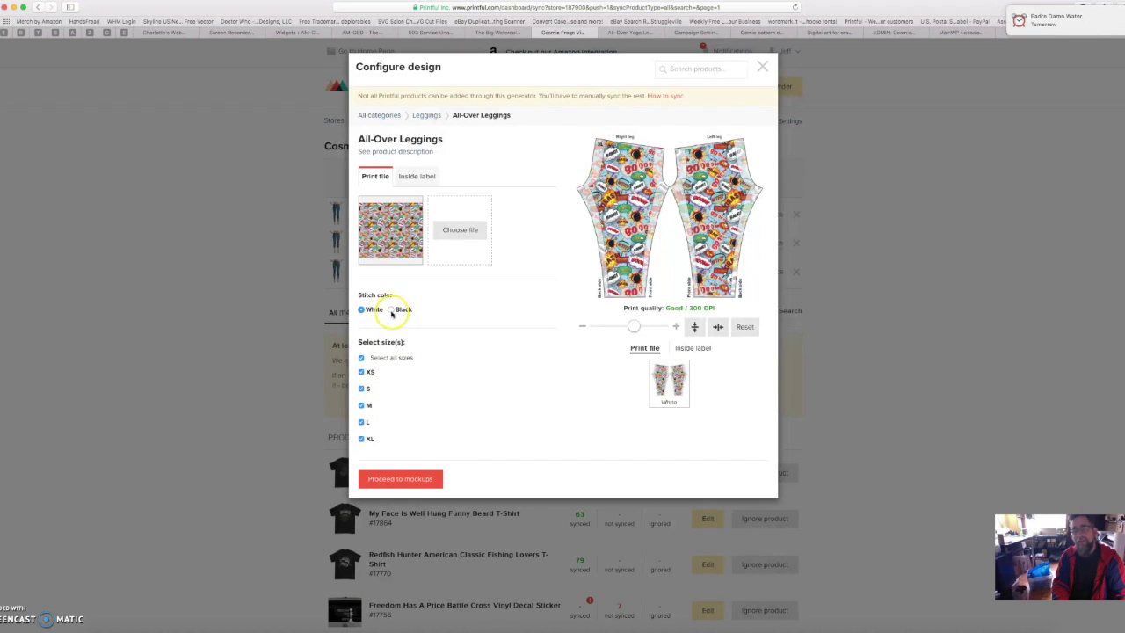
{"action": "left_click", "coordinate": [405, 479]}
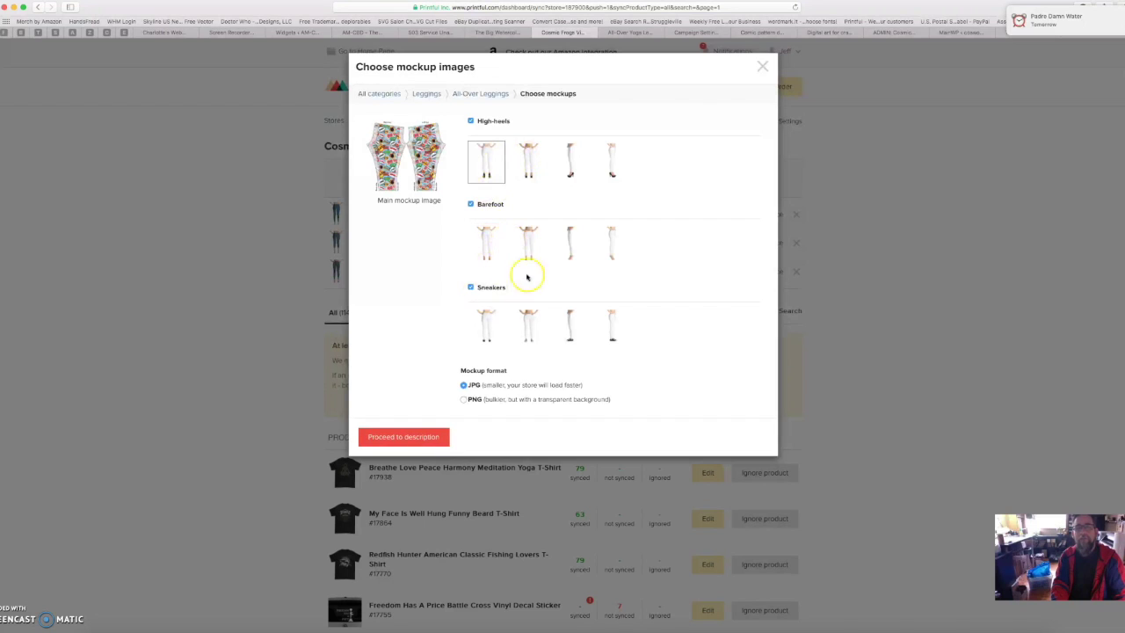
{"action": "left_click", "coordinate": [470, 286]}
{"action": "left_click", "coordinate": [471, 120]}
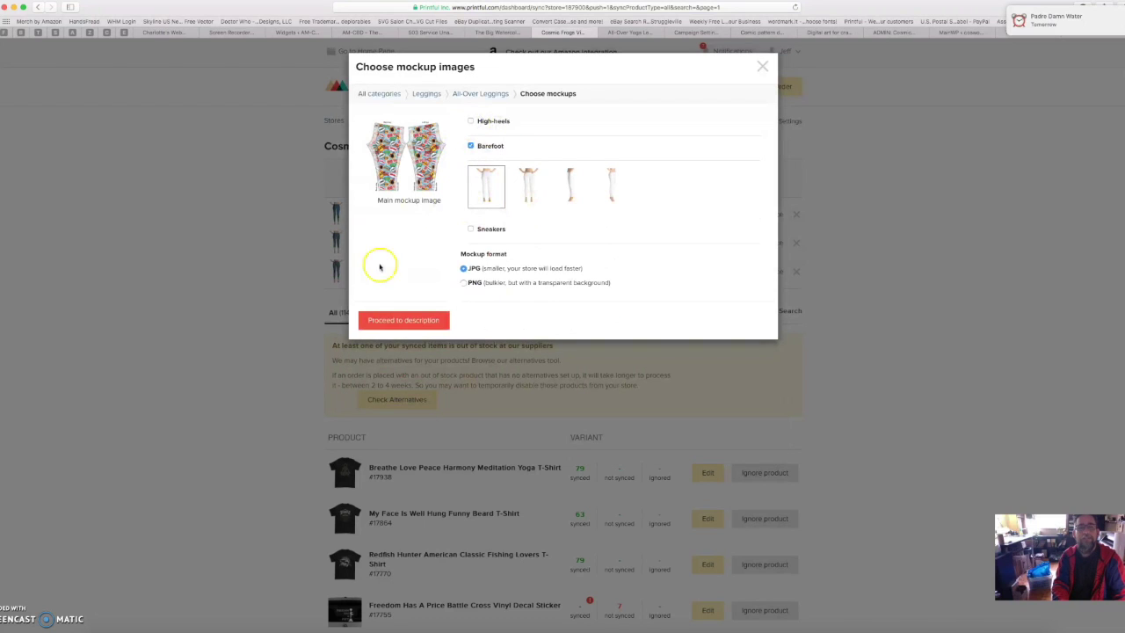
{"action": "left_click", "coordinate": [402, 320]}
- Change the product title to 'Comic Book Pow Bam Leggings' and continue to pricing
{"action": "left_click", "coordinate": [469, 133]}
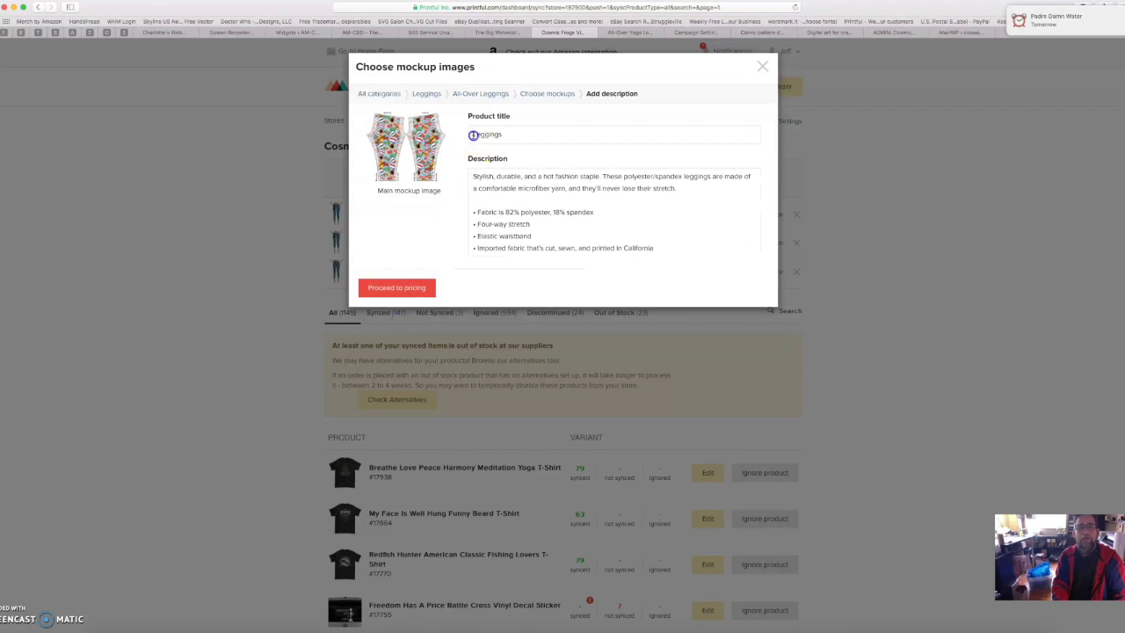
{"action": "type", "text": "Comic Boo"}
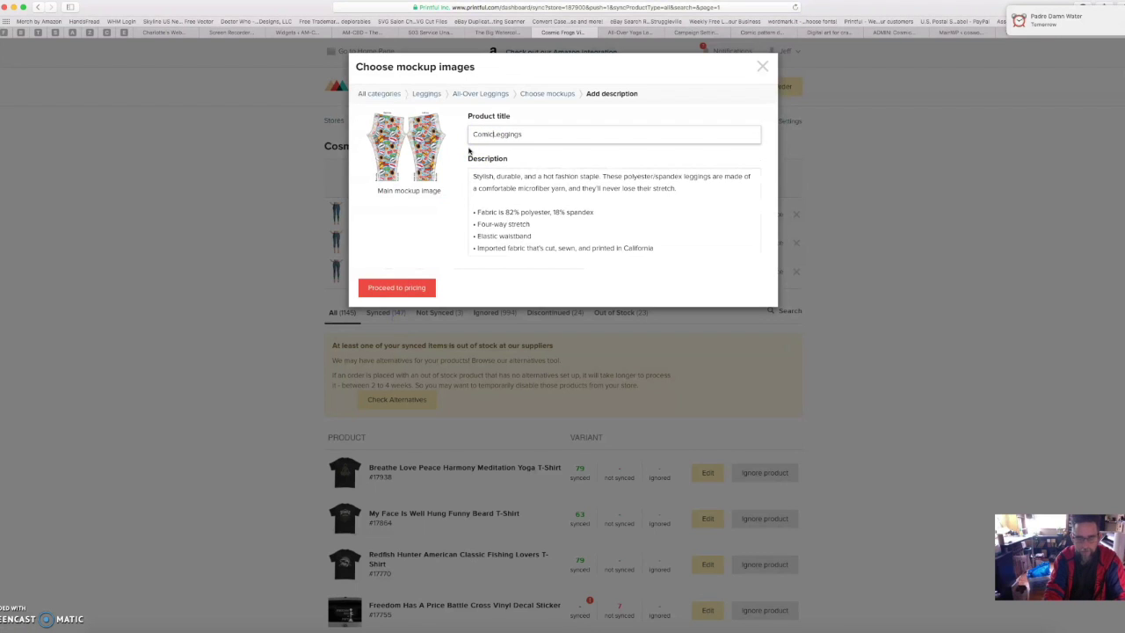
{"action": "type", "text": "k "}
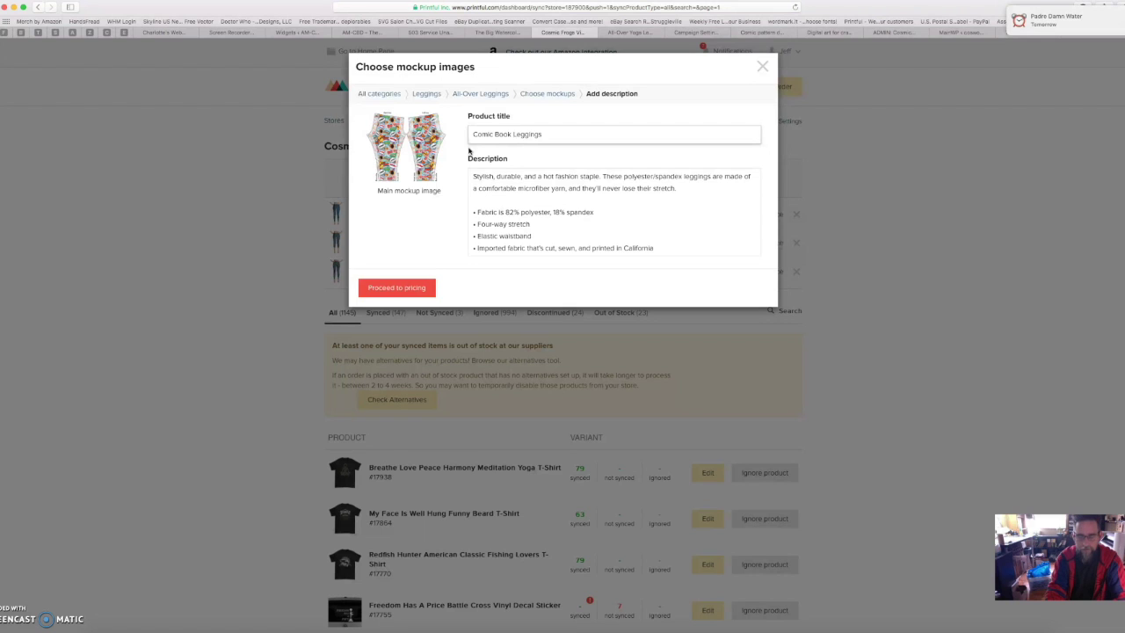
{"action": "type", "text": "Pow B"}
{"action": "type", "text": "amn"}
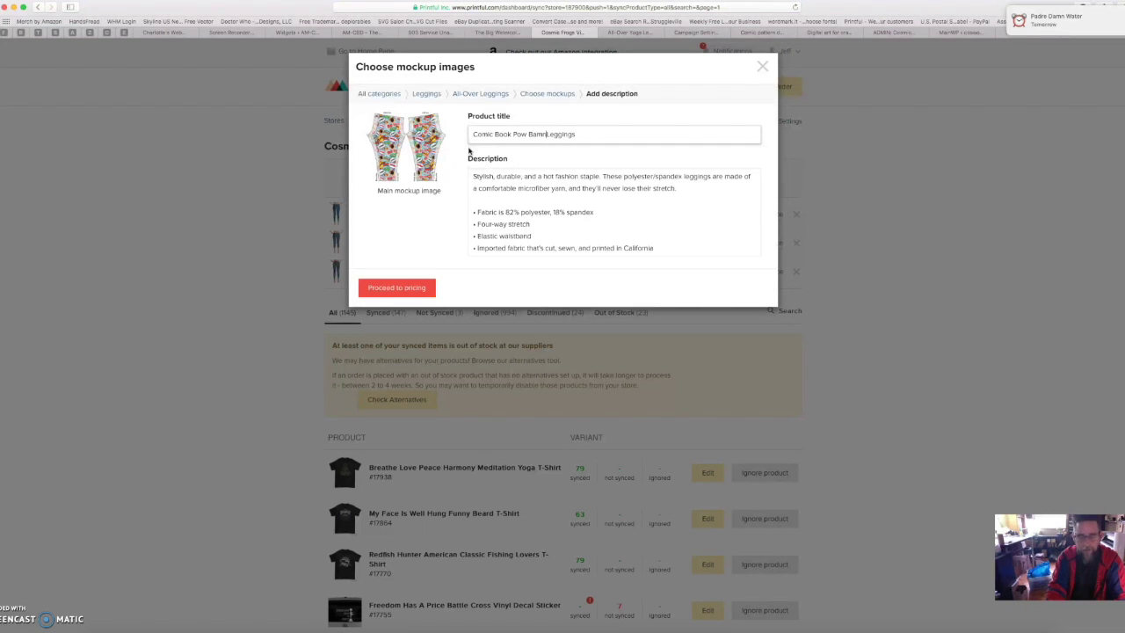
{"action": "left_click", "coordinate": [419, 295]}
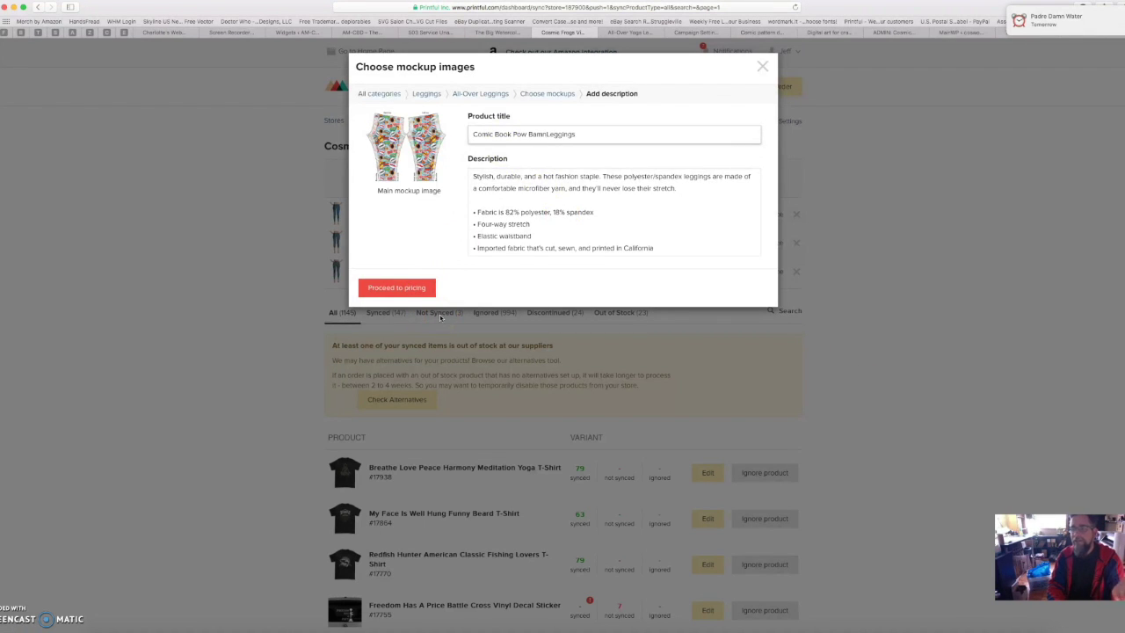